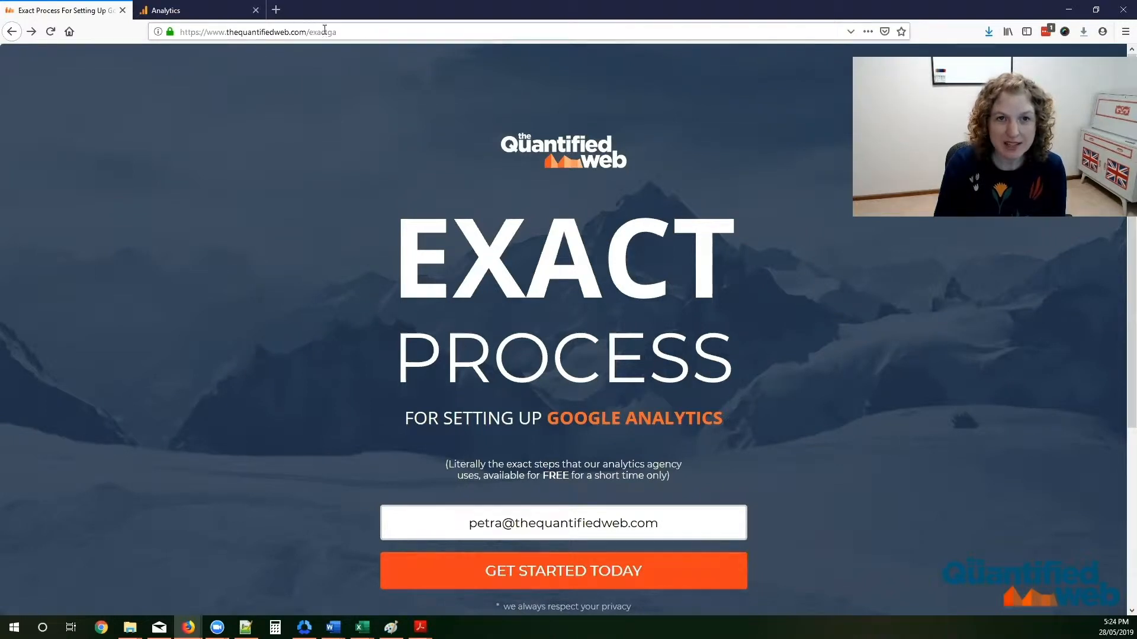
Step: Submit the sign-up form with the pre-filled e-mail address and open the "Create 'Remove Trailing Slashes' Filter" lesson
left_click(490, 516)
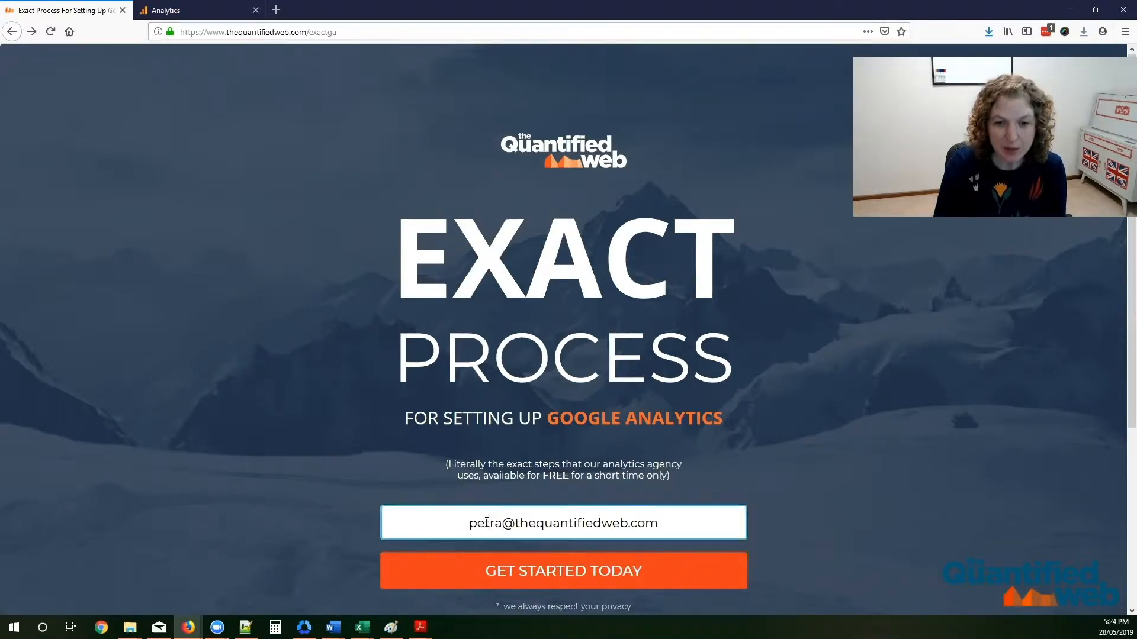
left_click(530, 578)
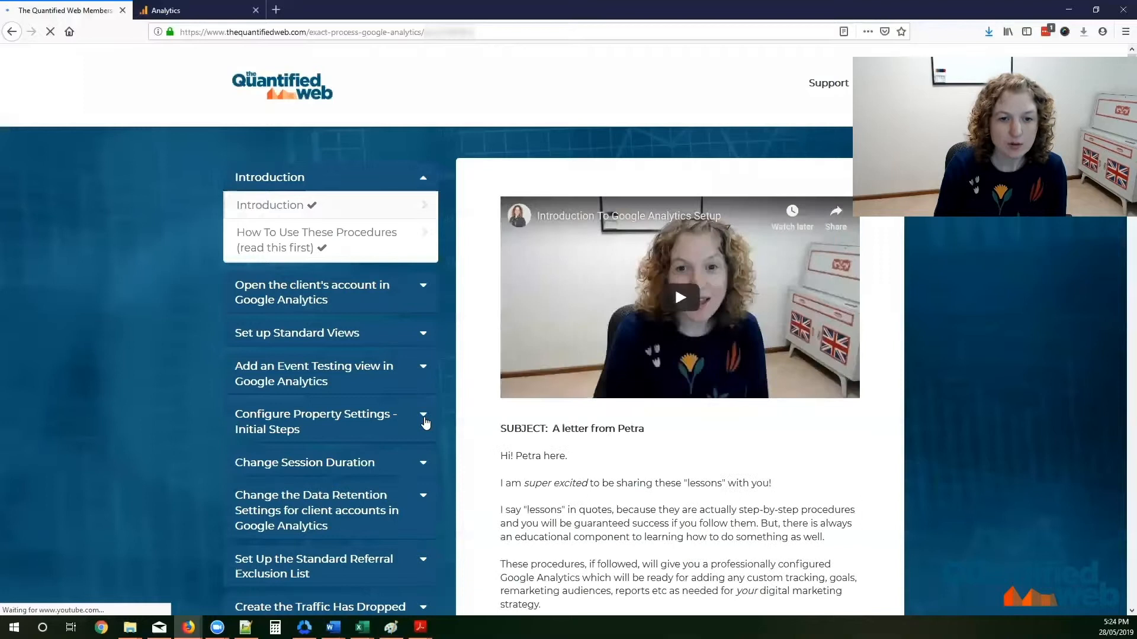
scroll(357, 375, "down", 7)
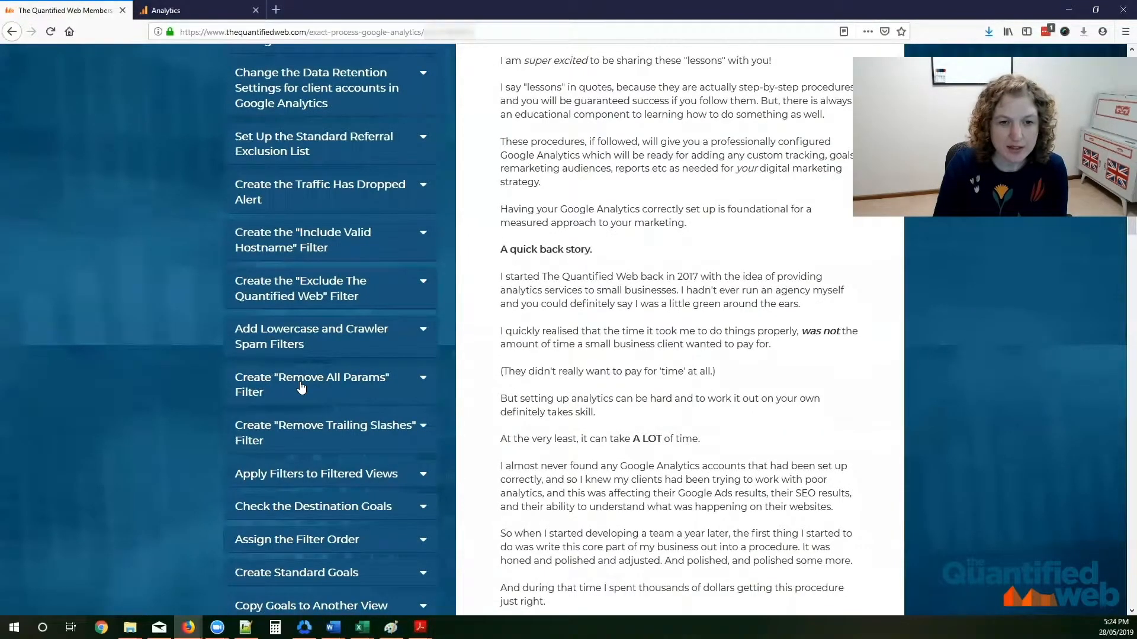
scroll(305, 381, "down", 1)
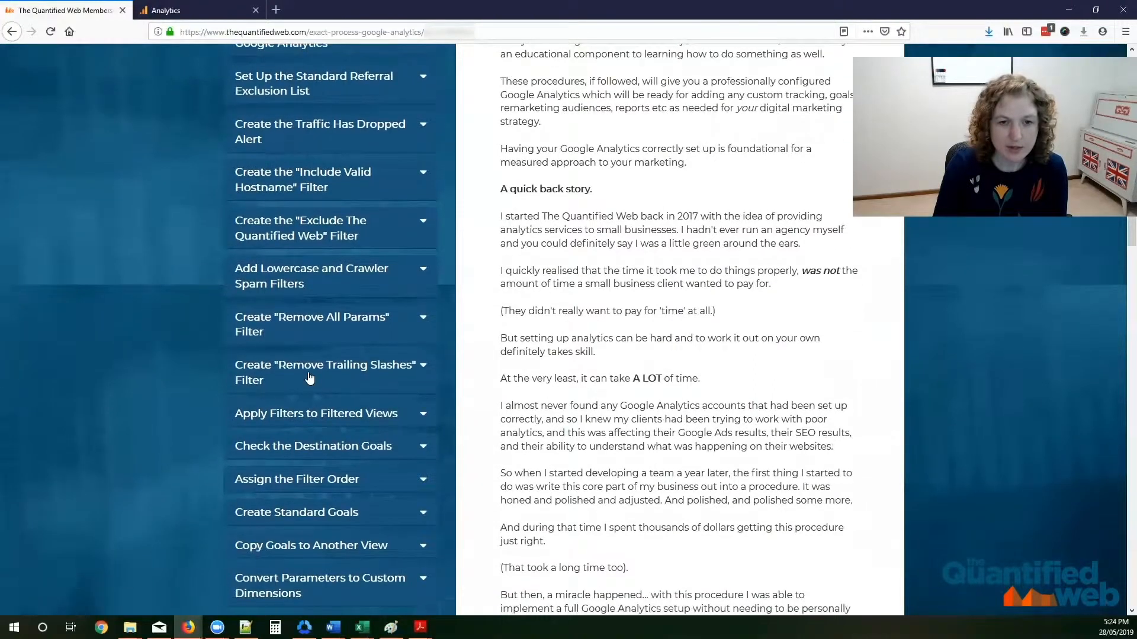
left_click(308, 378)
left_click(302, 416)
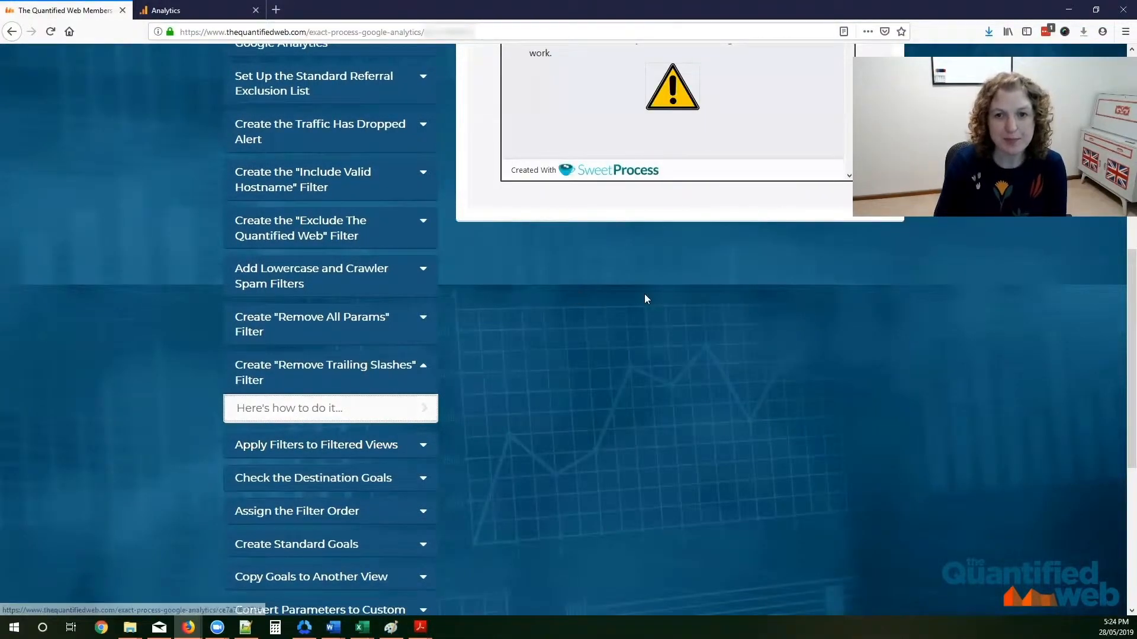
scroll(646, 299, "down", 1)
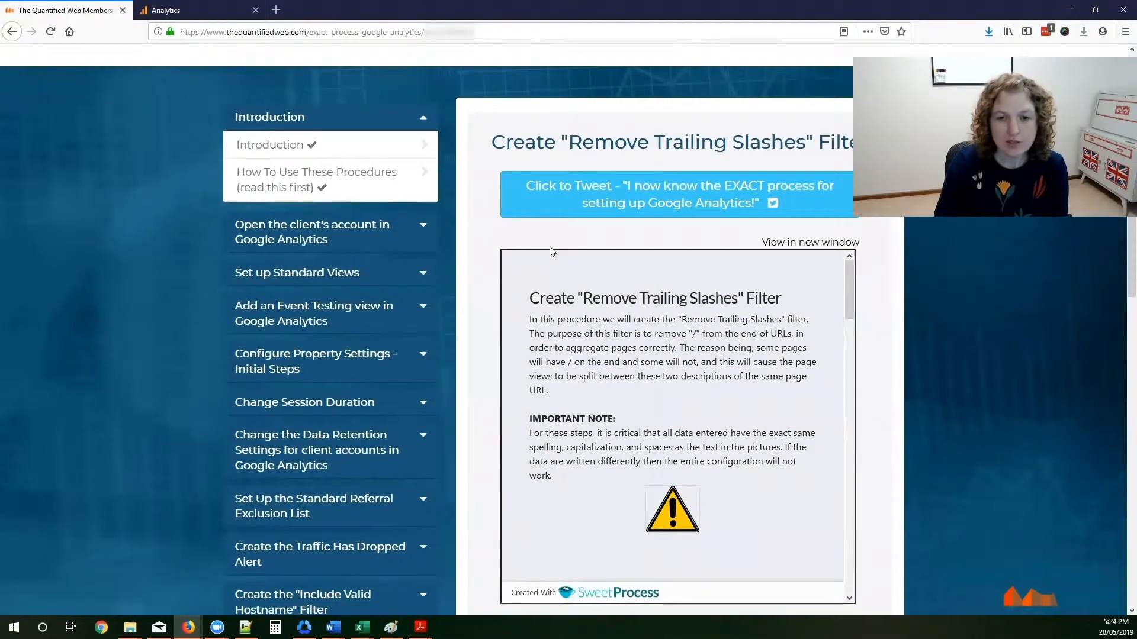
scroll(550, 246, "down", 1)
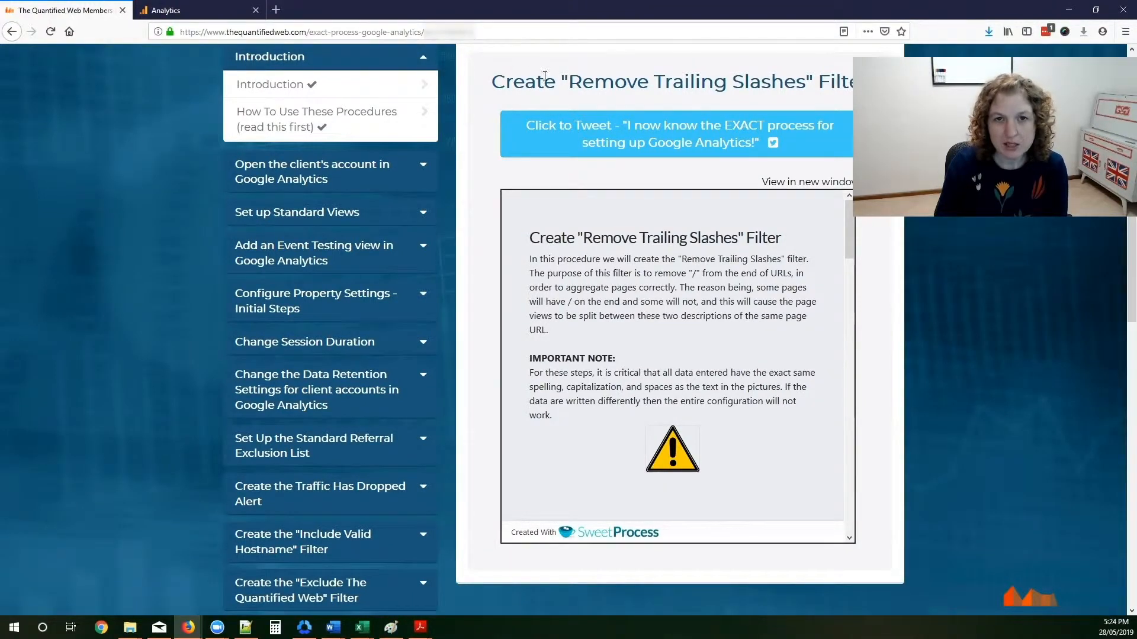
Step: Add an example trailing slash to the end of the lesson page's URL without loading it
left_click(533, 30)
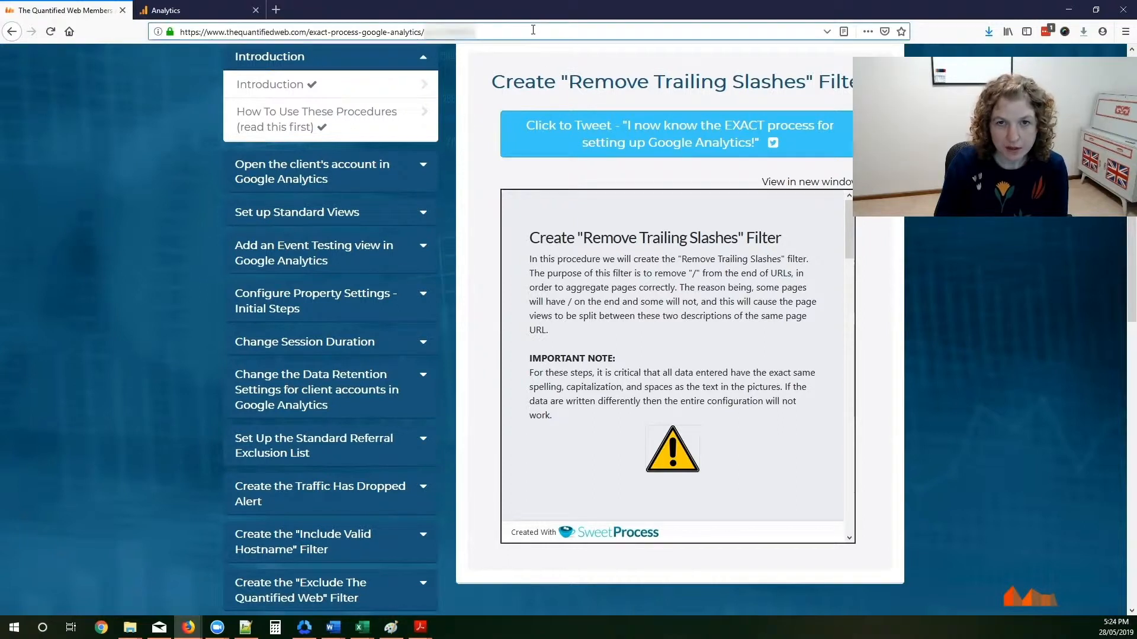
type("/")
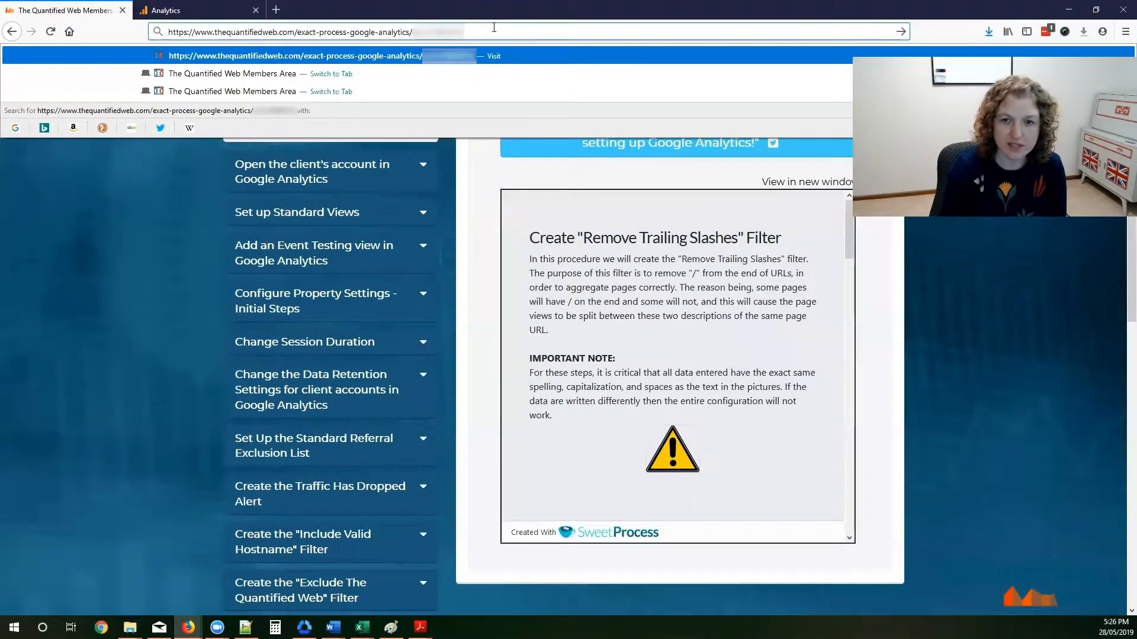
left_click(621, 270)
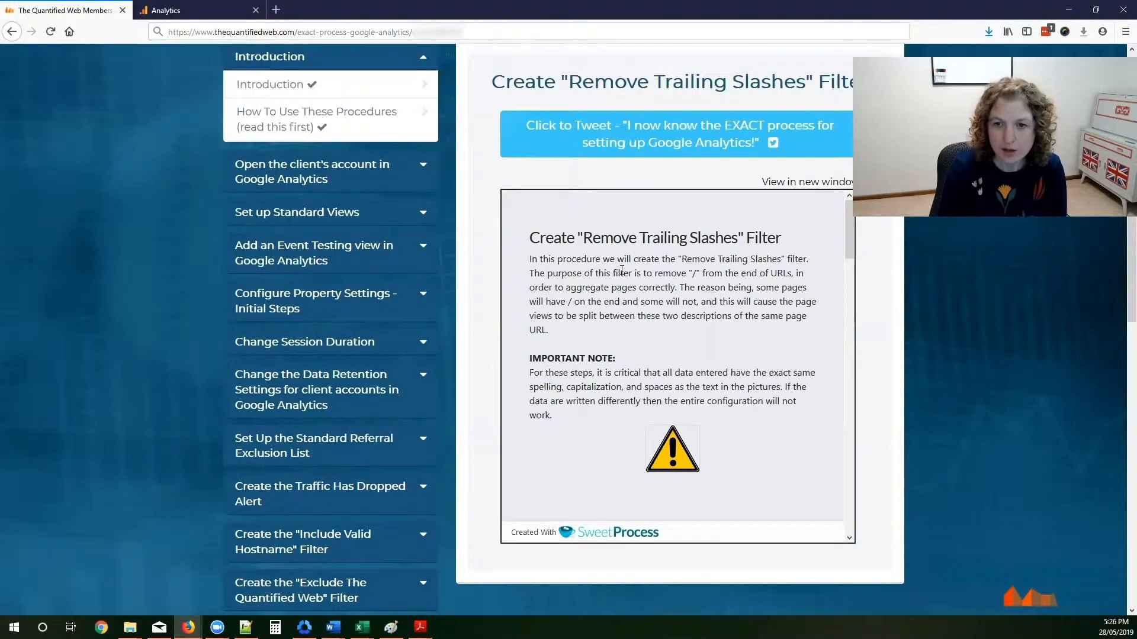
Step: Read lesson step 1, switch to Google Analytics and open the Filters page of the Filtered Data No Params view
scroll(622, 270, "down", 1)
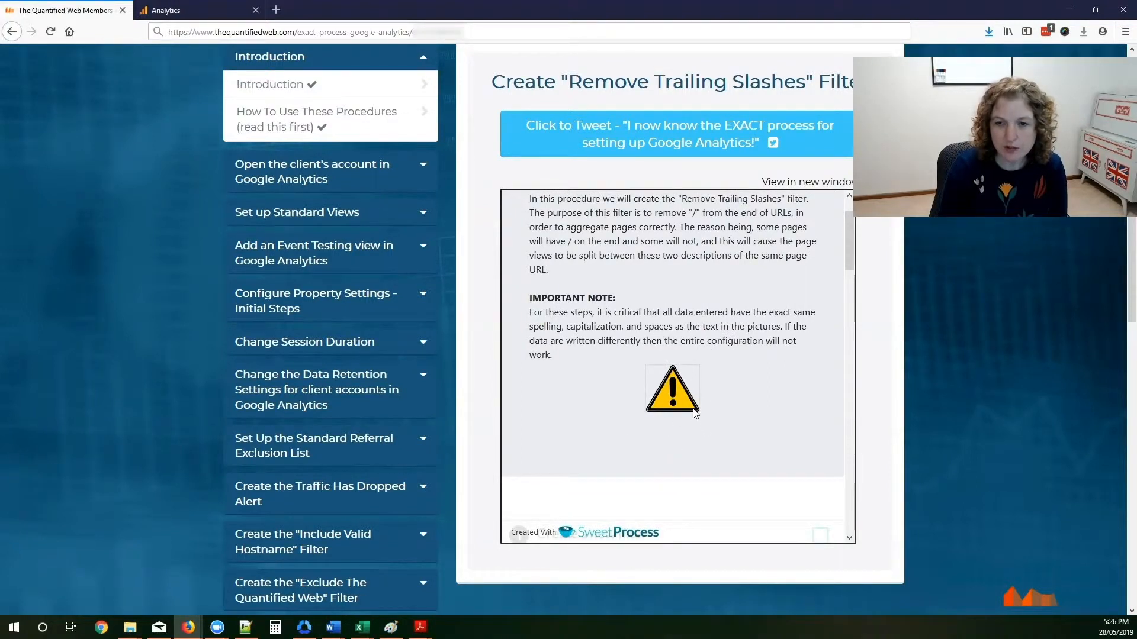
scroll(696, 415, "down", 1)
scroll(695, 414, "down", 1)
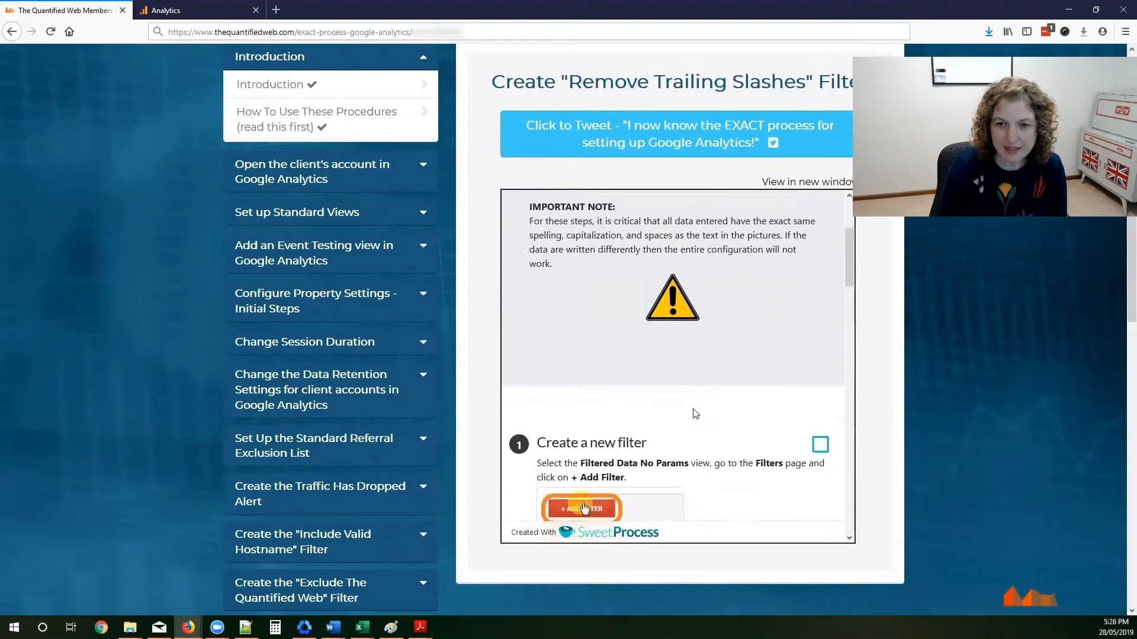
scroll(695, 414, "down", 1)
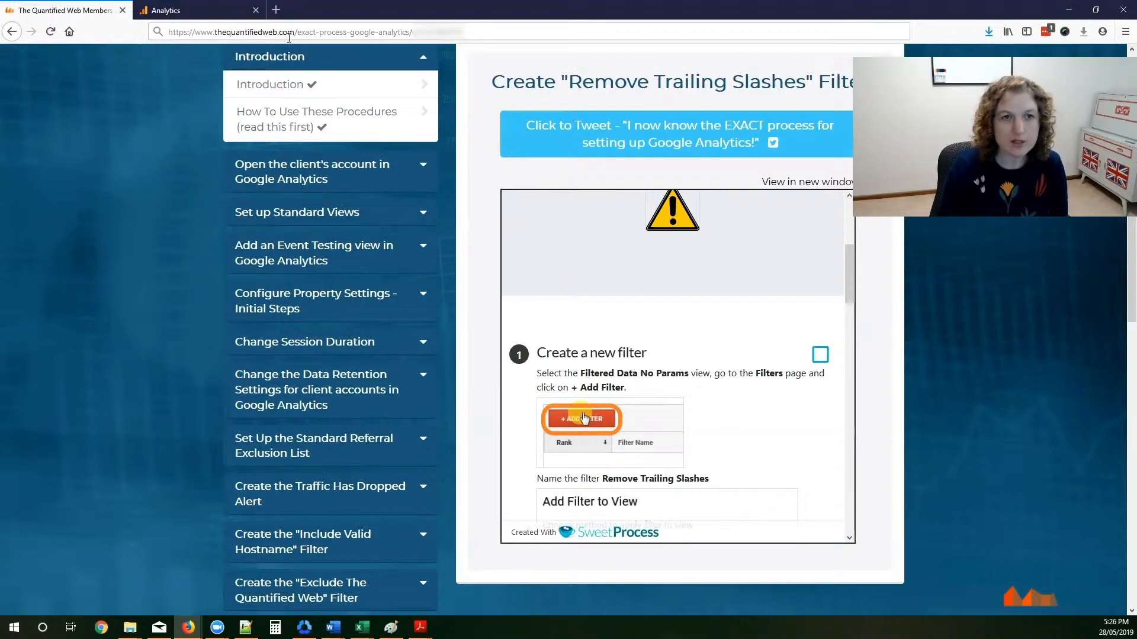
left_click(218, 18)
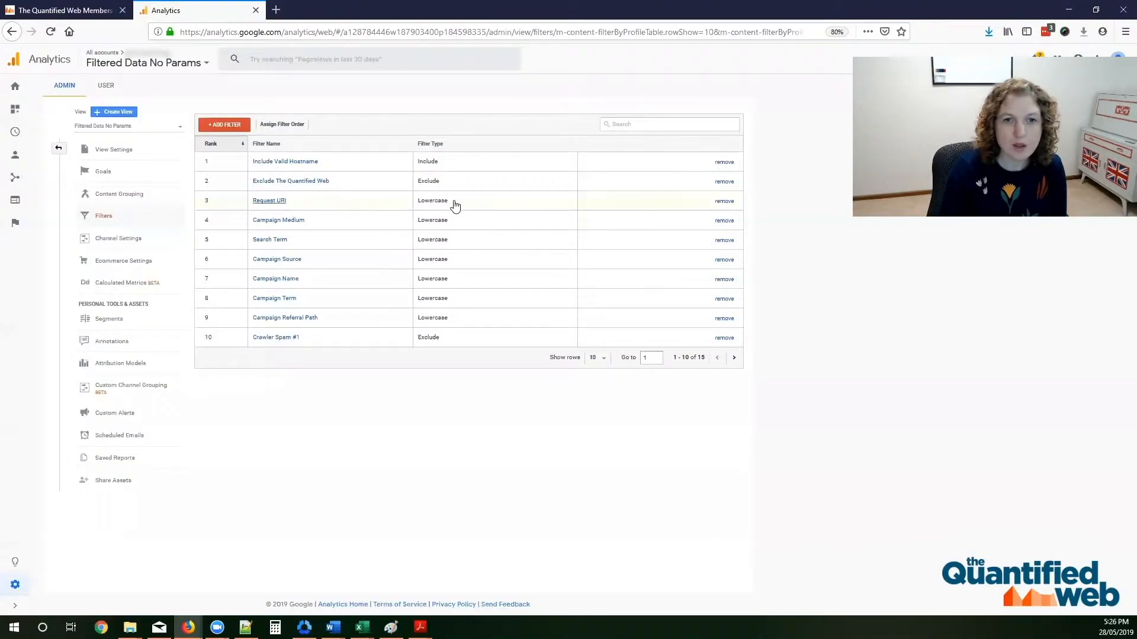
left_click(83, 125)
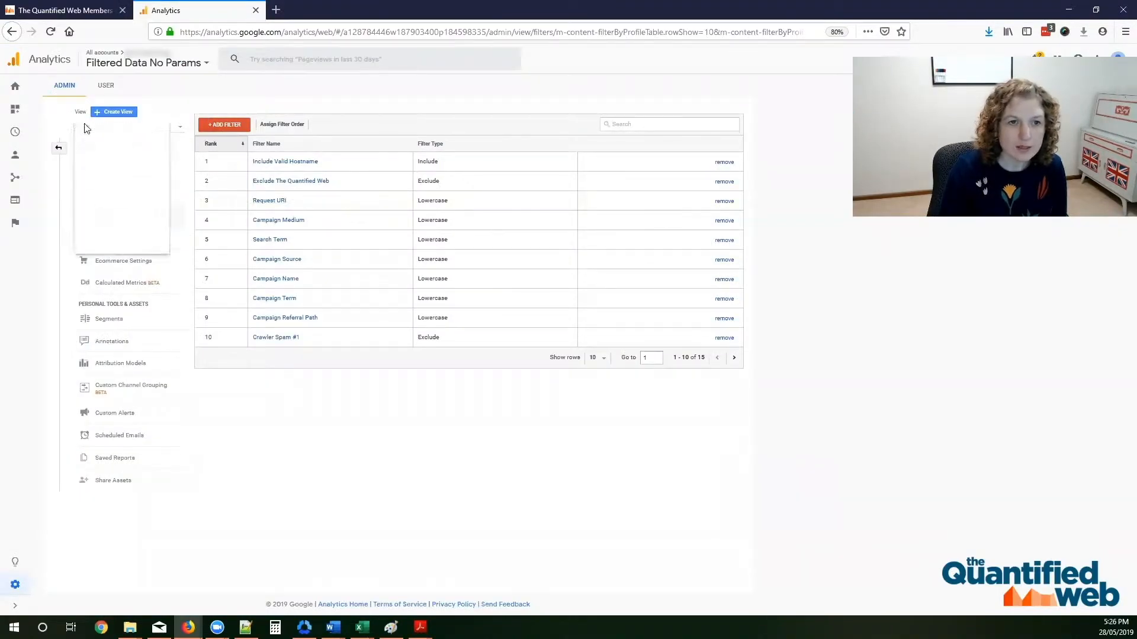
left_click(16, 588)
left_click(16, 588)
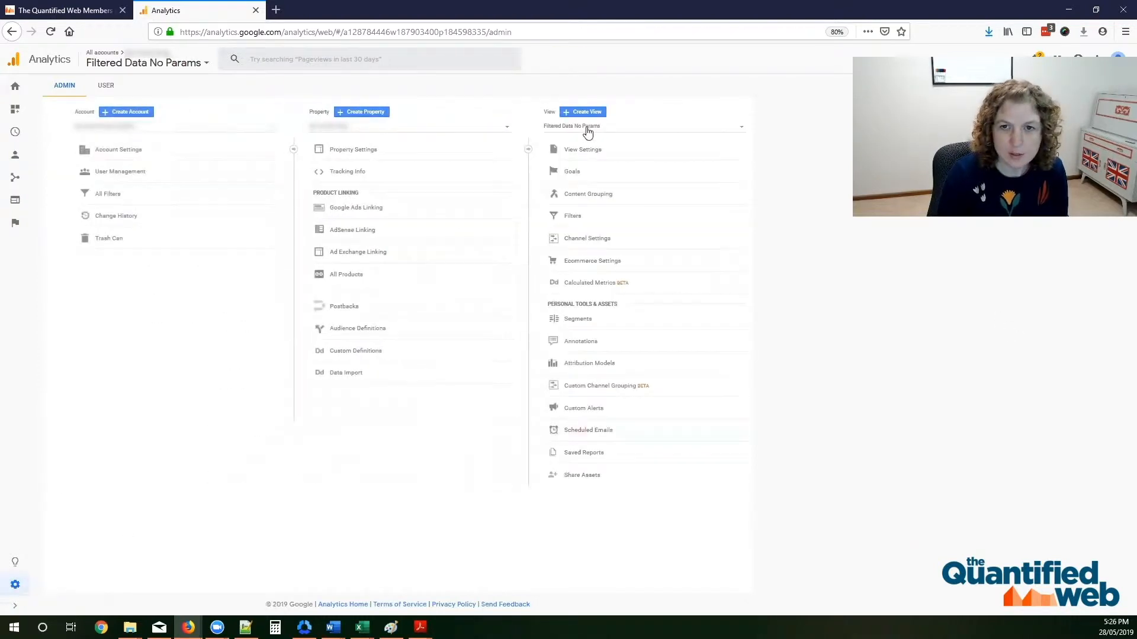
left_click(572, 215)
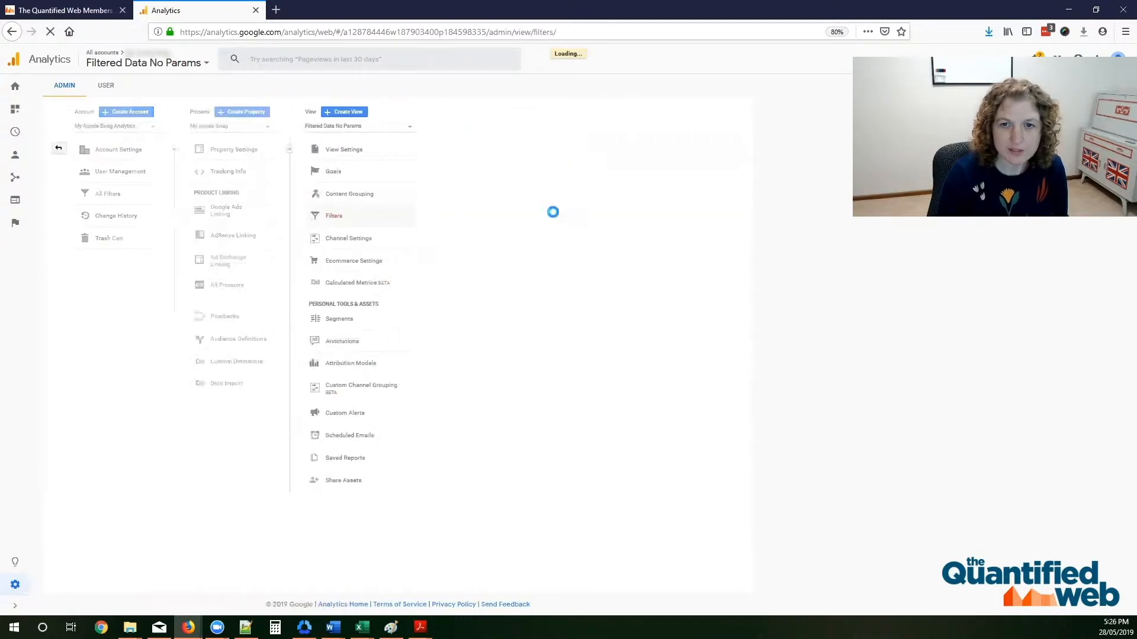
Step: Check the lesson's first step and start a new filter for the Filtered Data No Params view
left_click(65, 10)
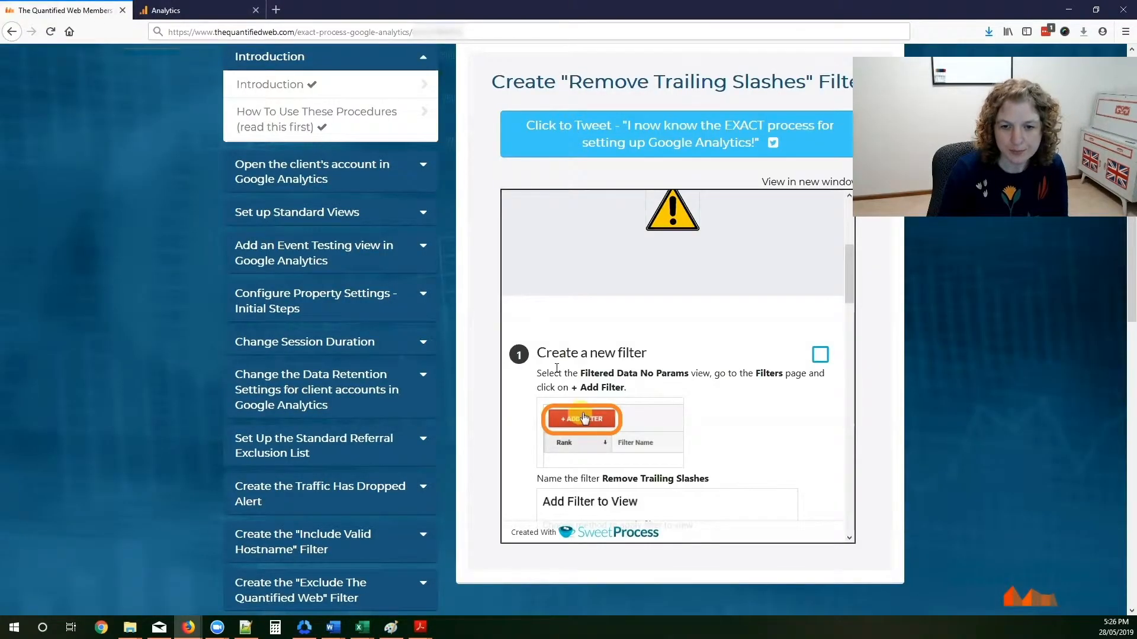
scroll(557, 368, "down", 2)
left_click(190, 10)
left_click(237, 121)
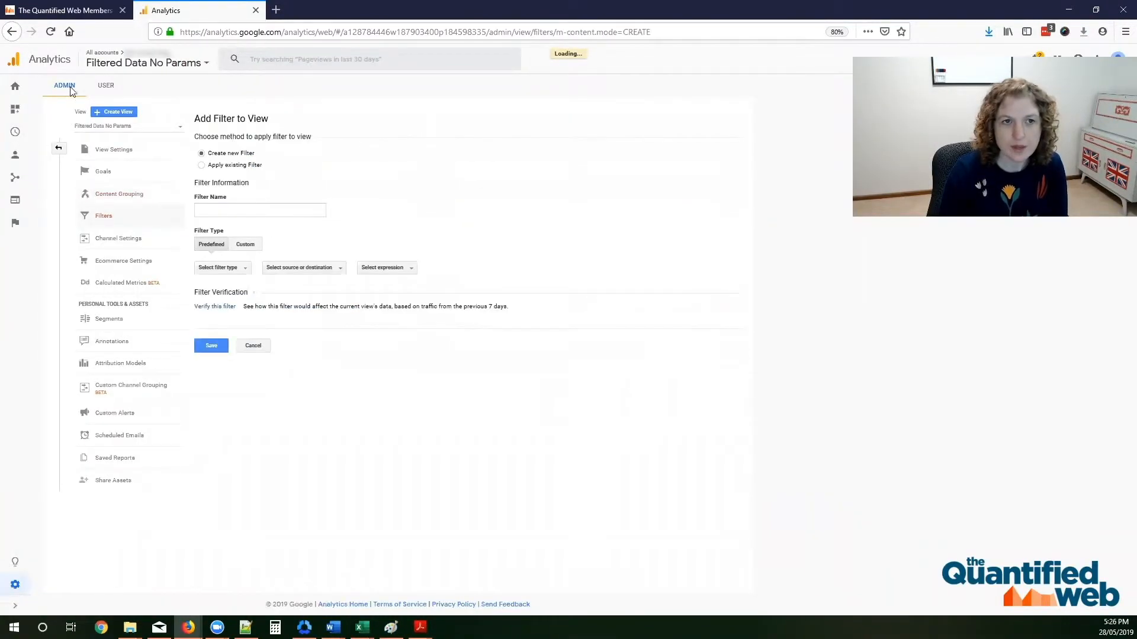
Step: Name the new filter Remove Trailing Slashes, using the exact name copied from the lesson
left_click(69, 11)
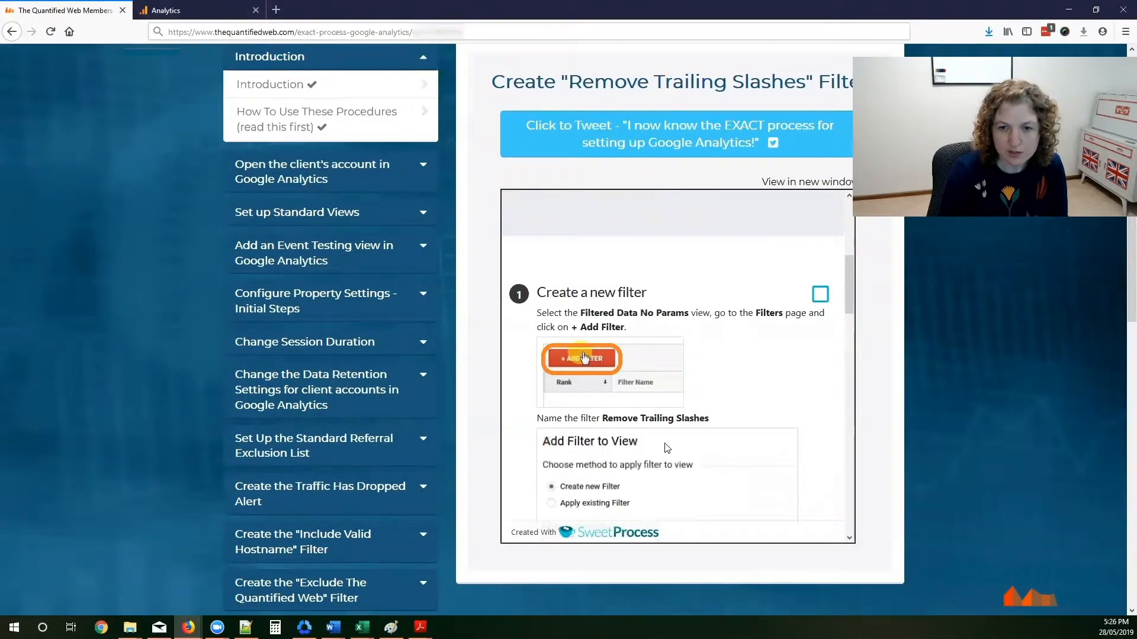
scroll(663, 447, "down", 2)
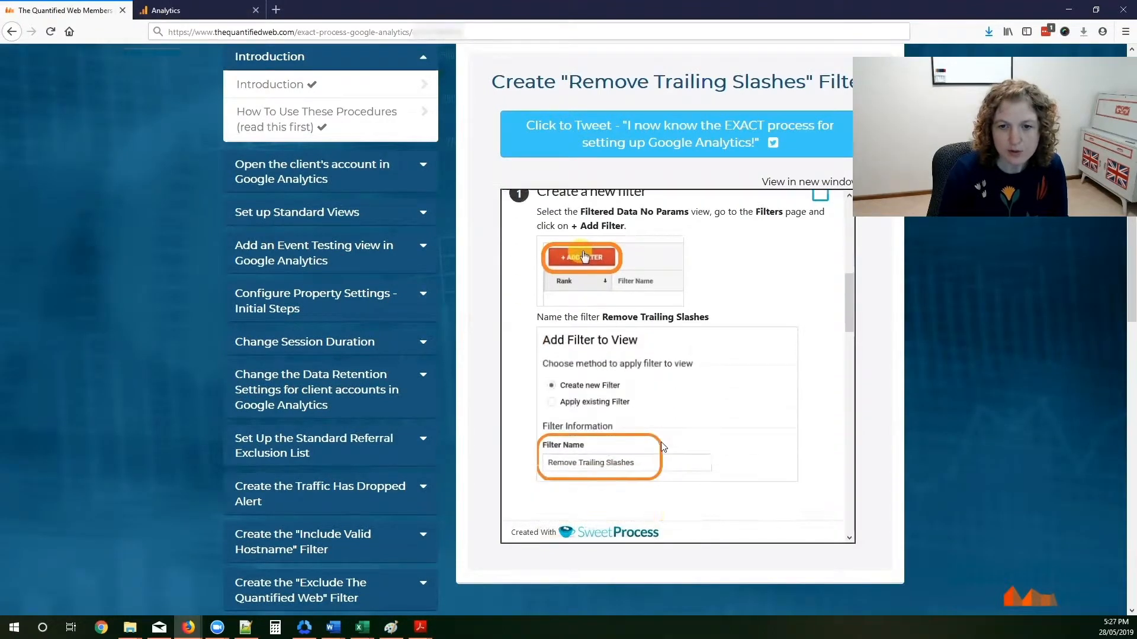
left_click(201, 10)
left_click(239, 208)
type("Remove Trailing")
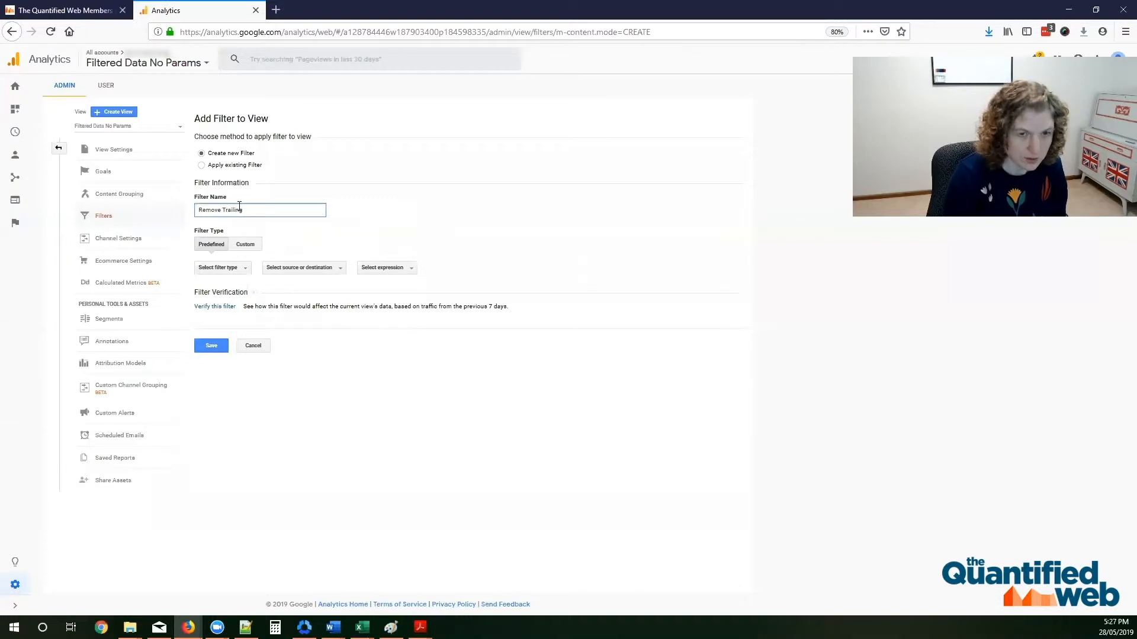
left_click(81, 10)
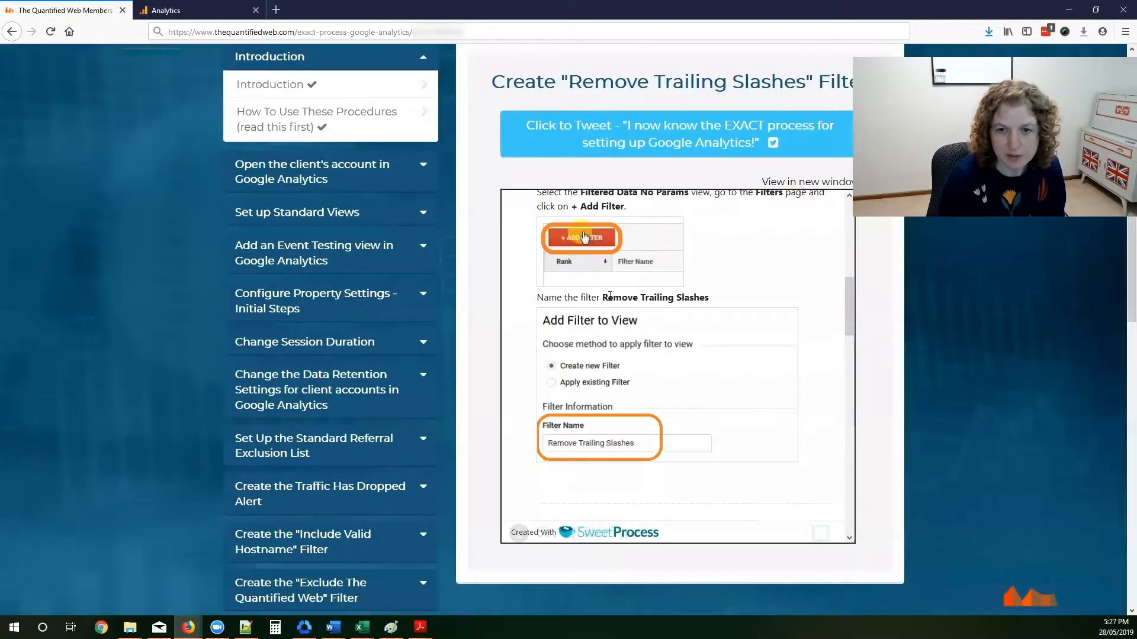
mouse_move(605, 297)
left_mouse_down()
mouse_move(704, 295)
mouse_move(601, 298)
left_mouse_up()
key("ctrl+c")
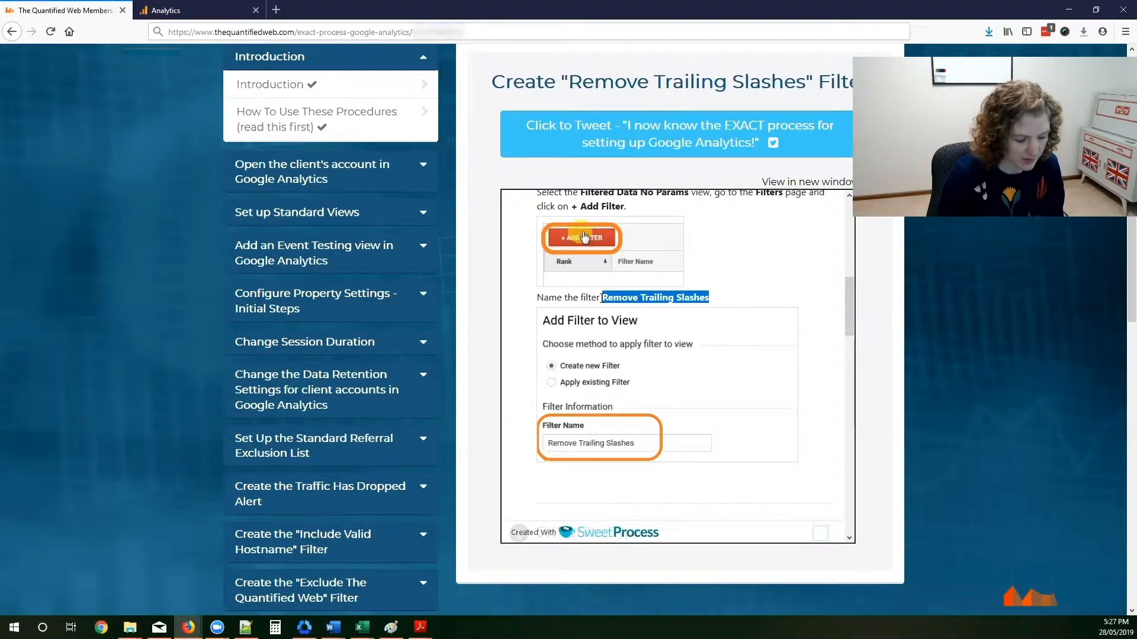
left_click(172, 10)
left_click_drag(255, 208, 159, 205)
key("ctrl+v")
Step: Set the filter type to Custom with the Advanced option, following lesson step 2
left_click(65, 11)
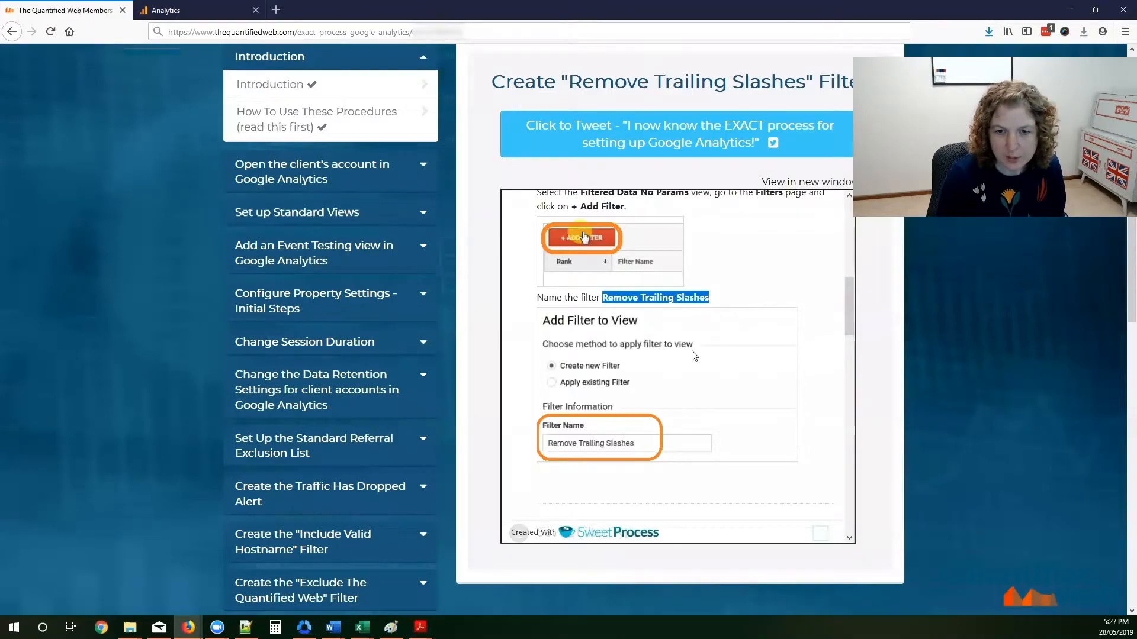
scroll(694, 356, "down", 3)
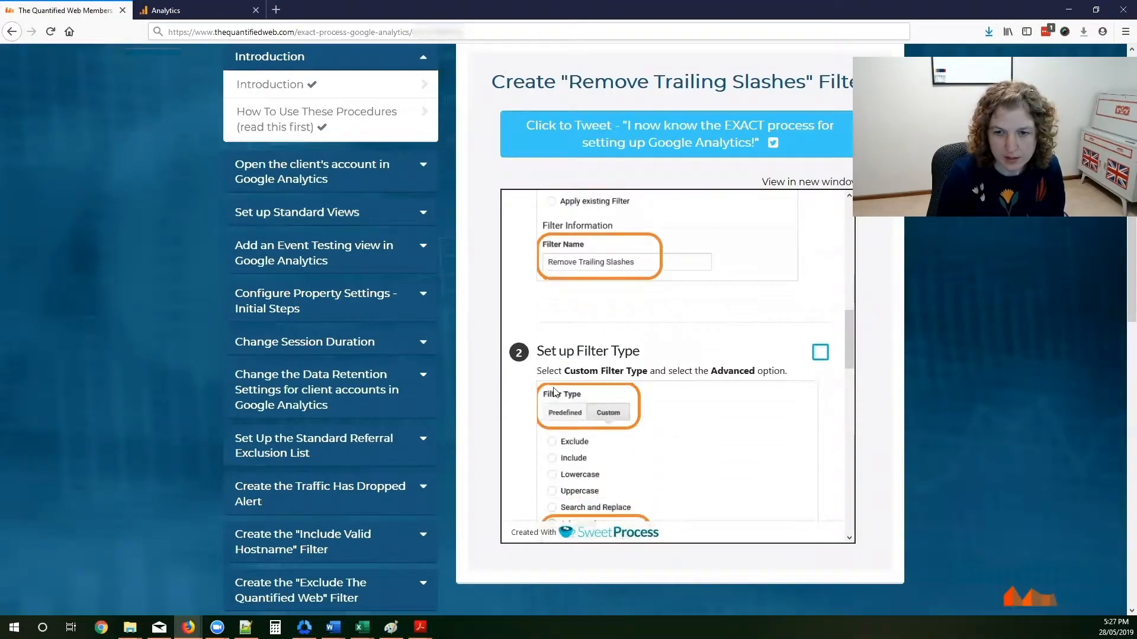
left_click(235, 14)
left_click(247, 246)
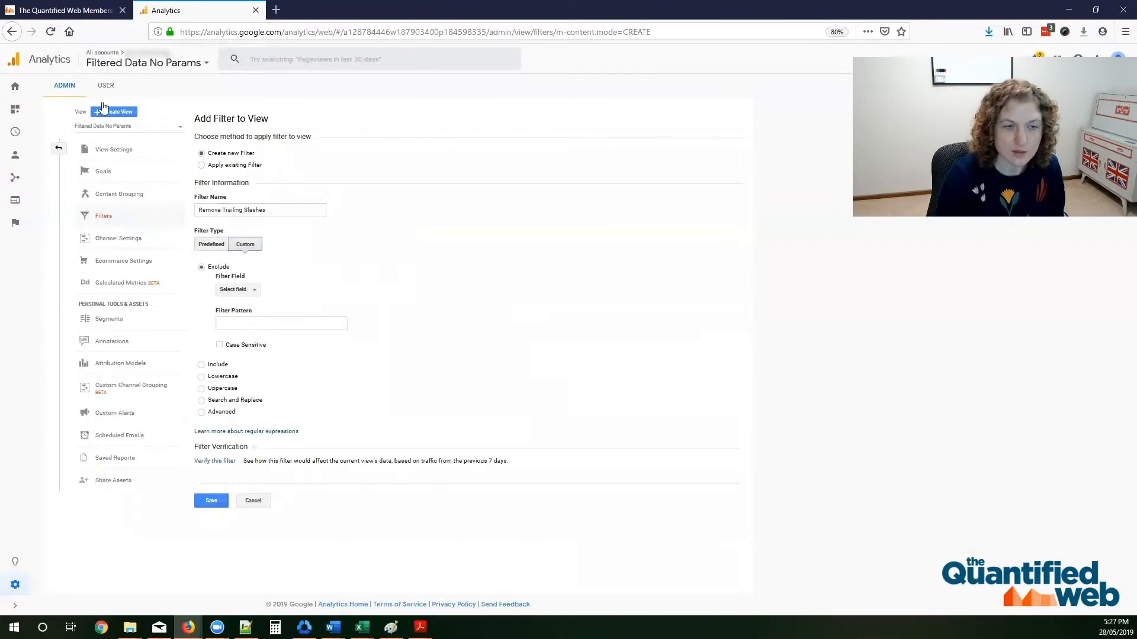
left_click(59, 10)
scroll(635, 346, "down", 2)
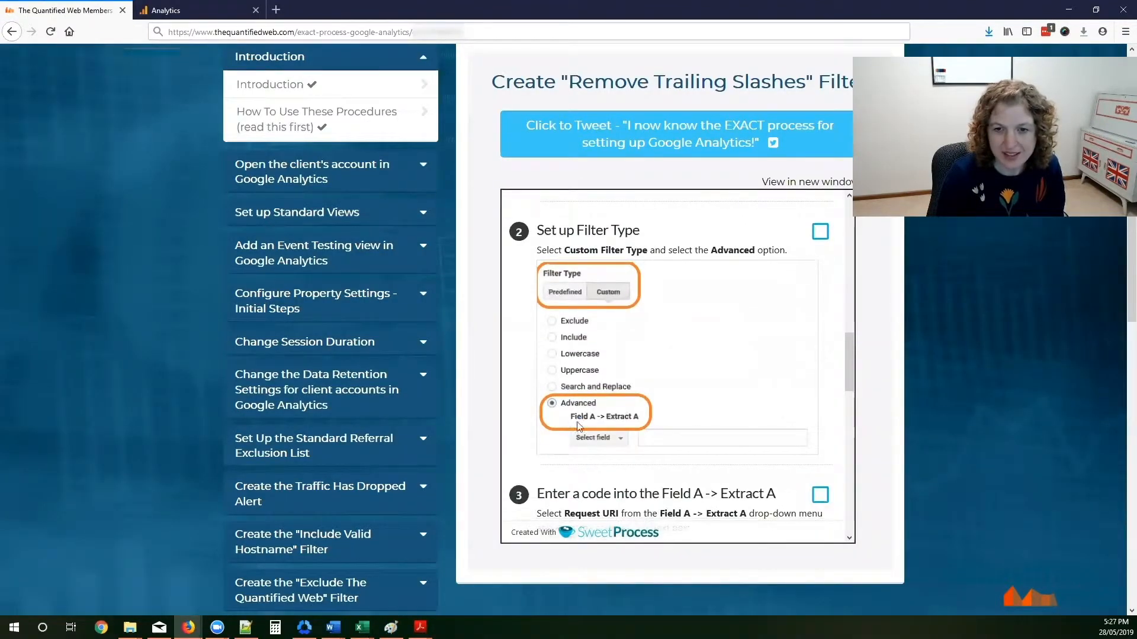
left_click(158, 6)
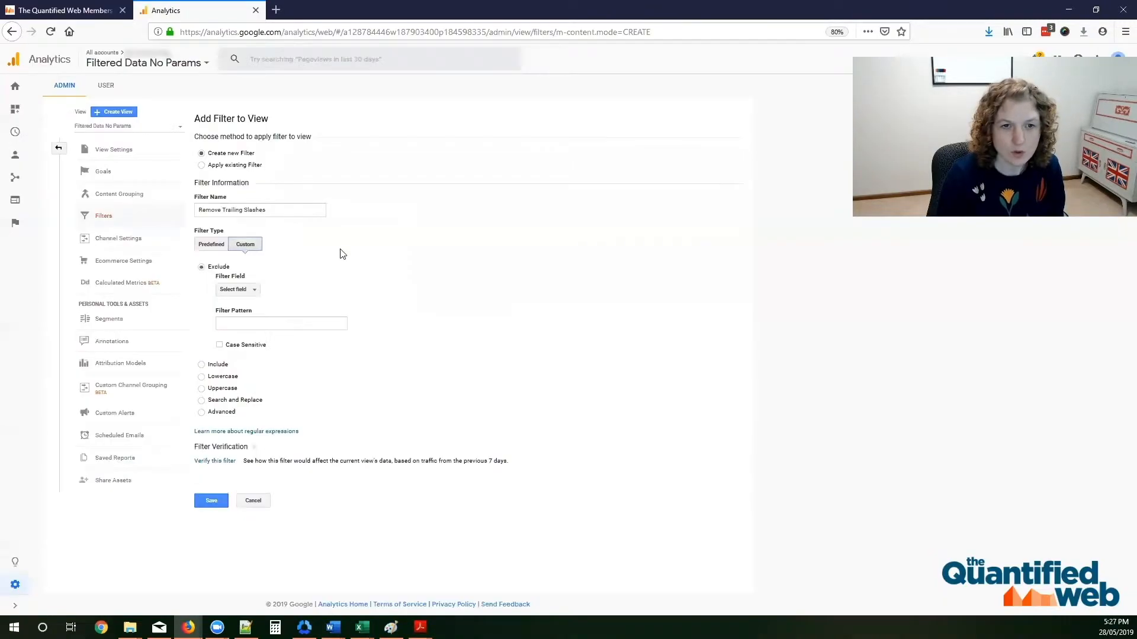
left_click(202, 410)
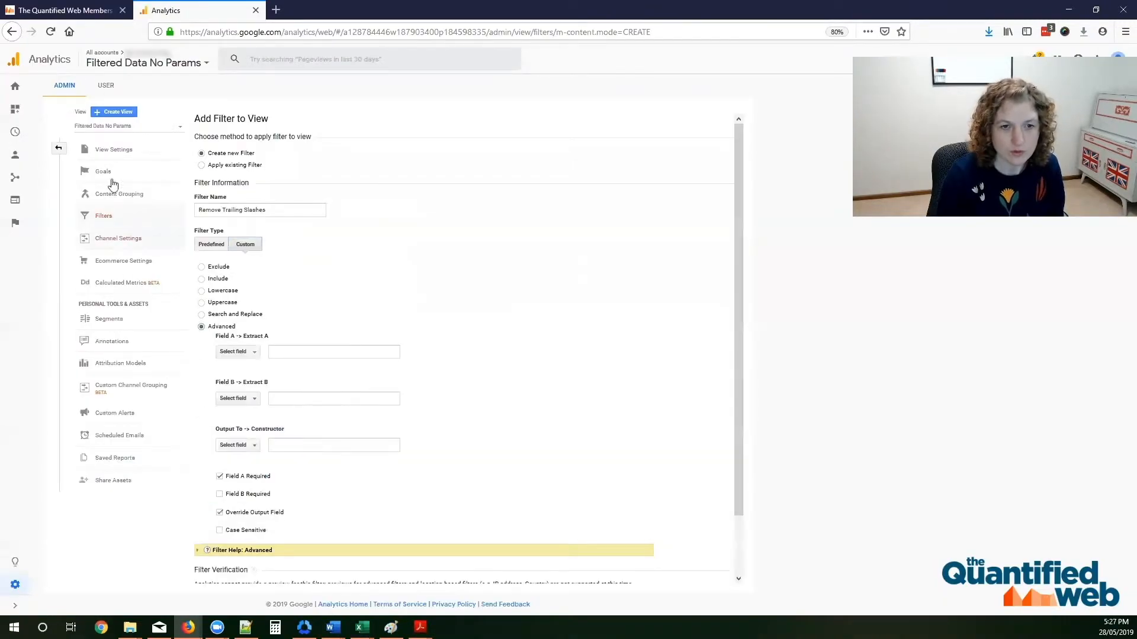
Step: Set Field A -> Extract A to Request URI, following lesson step 3
left_click(65, 10)
scroll(638, 335, "down", 3)
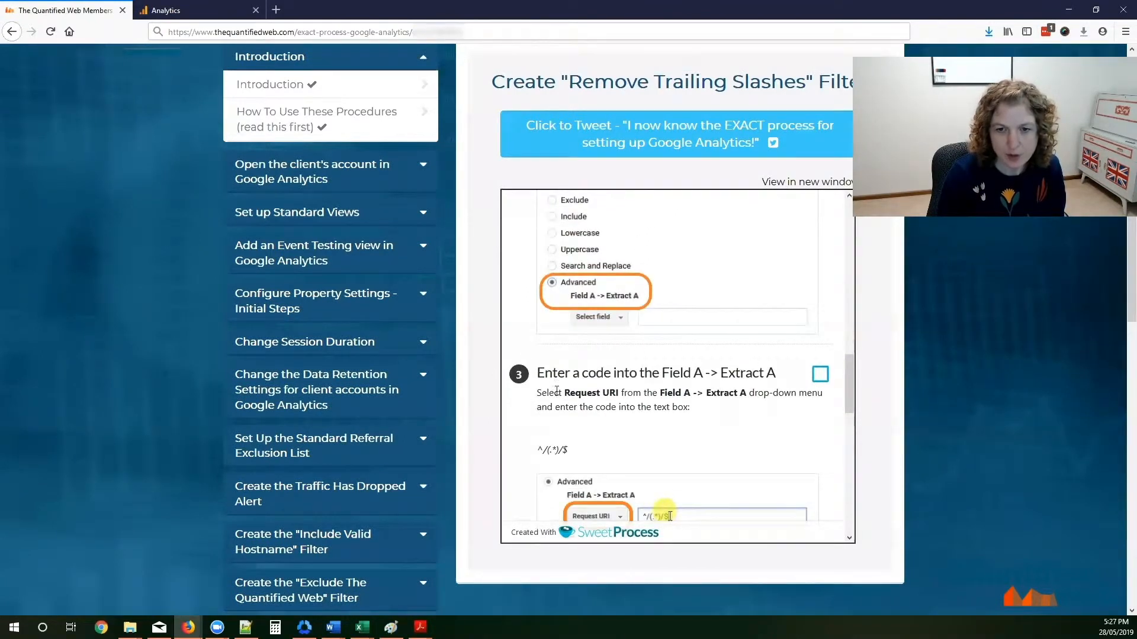
left_click(195, 10)
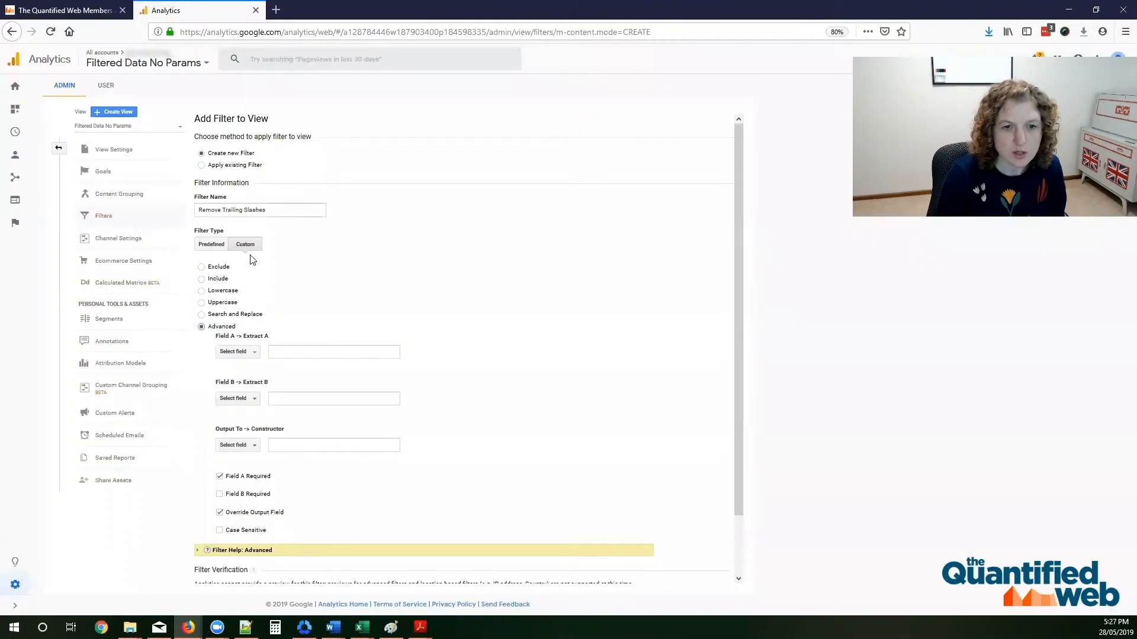
left_click(235, 353)
left_click(238, 397)
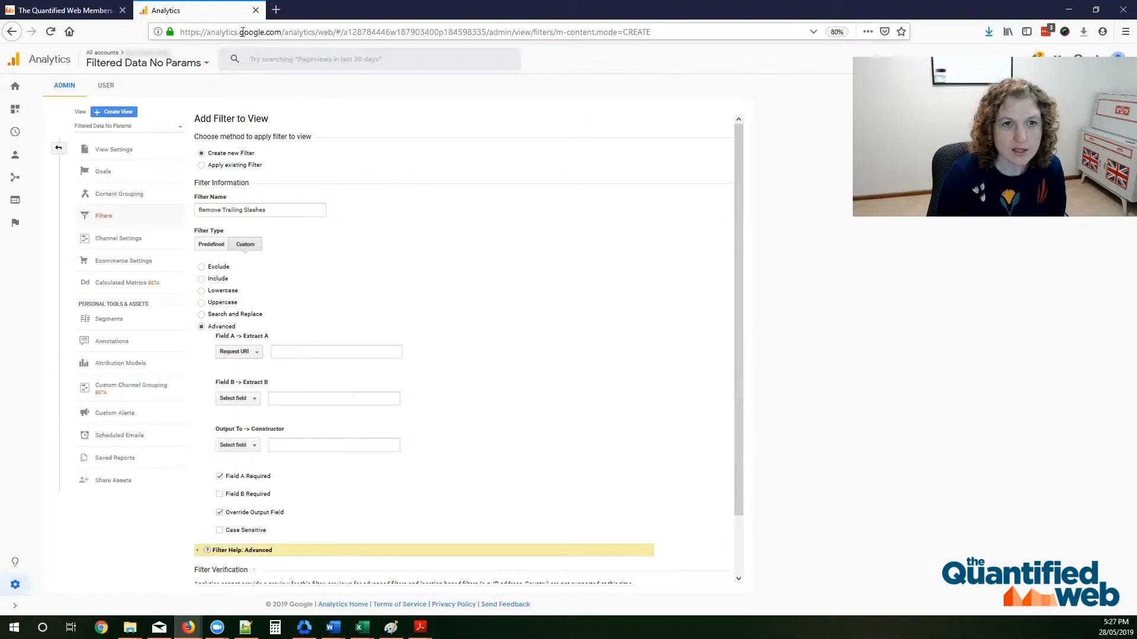
Step: Highlight the Analytics page's URL, and highlight the Field A -> Extract A wording in lesson step 3
left_click_drag(180, 32, 652, 33)
left_click(69, 8)
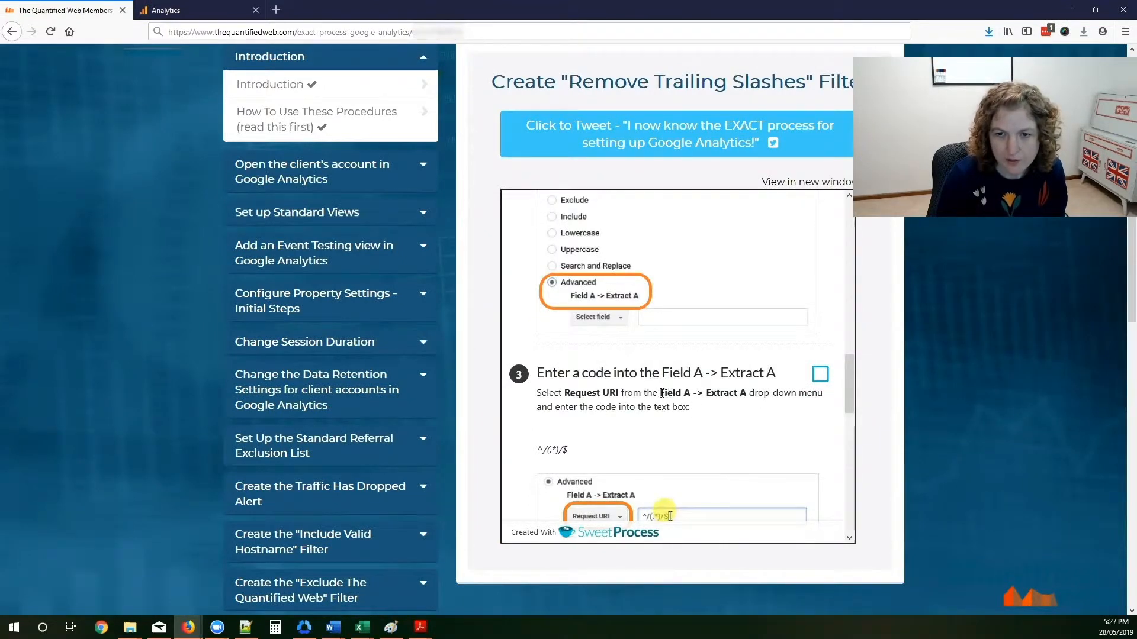
left_click_drag(660, 394, 748, 393)
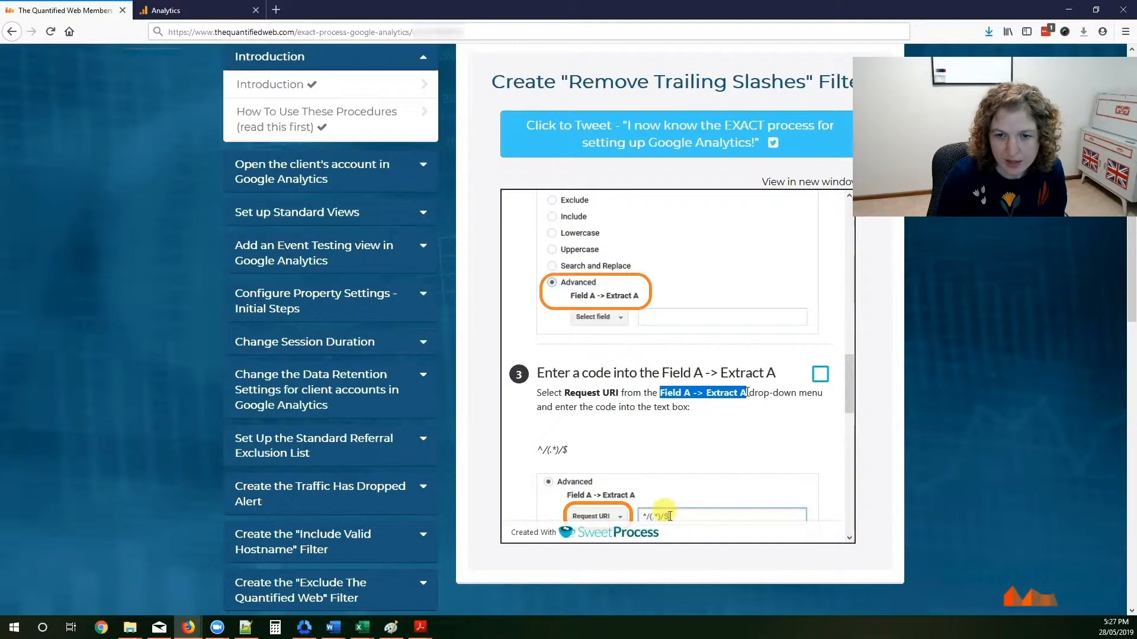
Step: Enter the code ^/(.*)/$ from lesson step 3 as the Field A -> Extract A pattern and compare it with the lesson
scroll(578, 390, "down", 2)
mouse_move(578, 391)
left_mouse_down()
mouse_move(540, 389)
mouse_move(570, 390)
left_mouse_up()
key("ctrl+c")
left_click(539, 389)
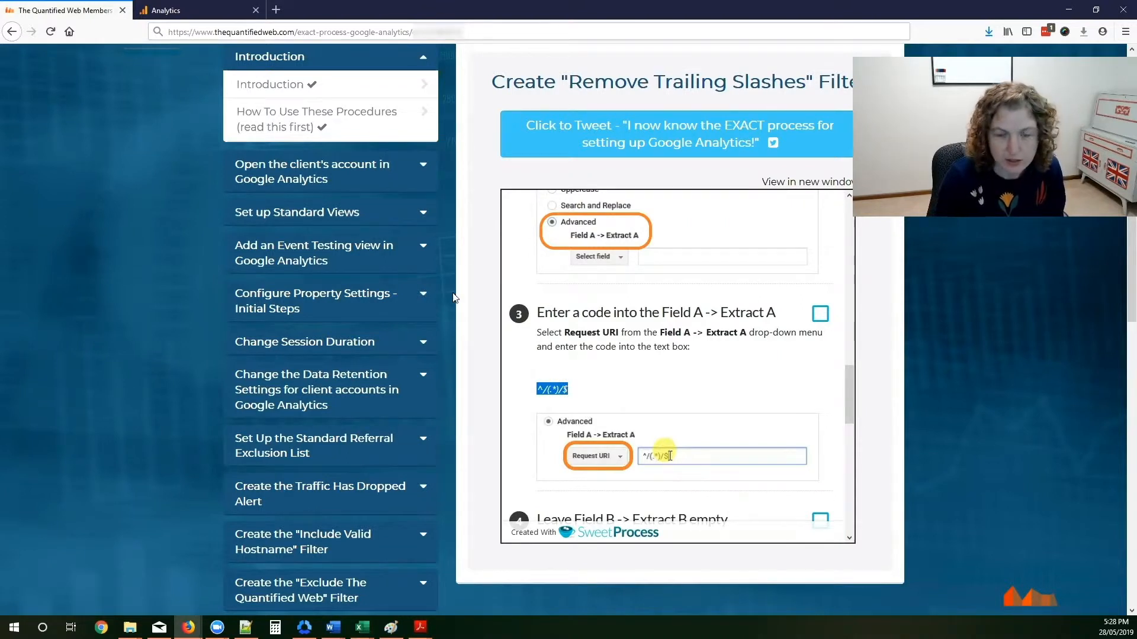
left_click(191, 7)
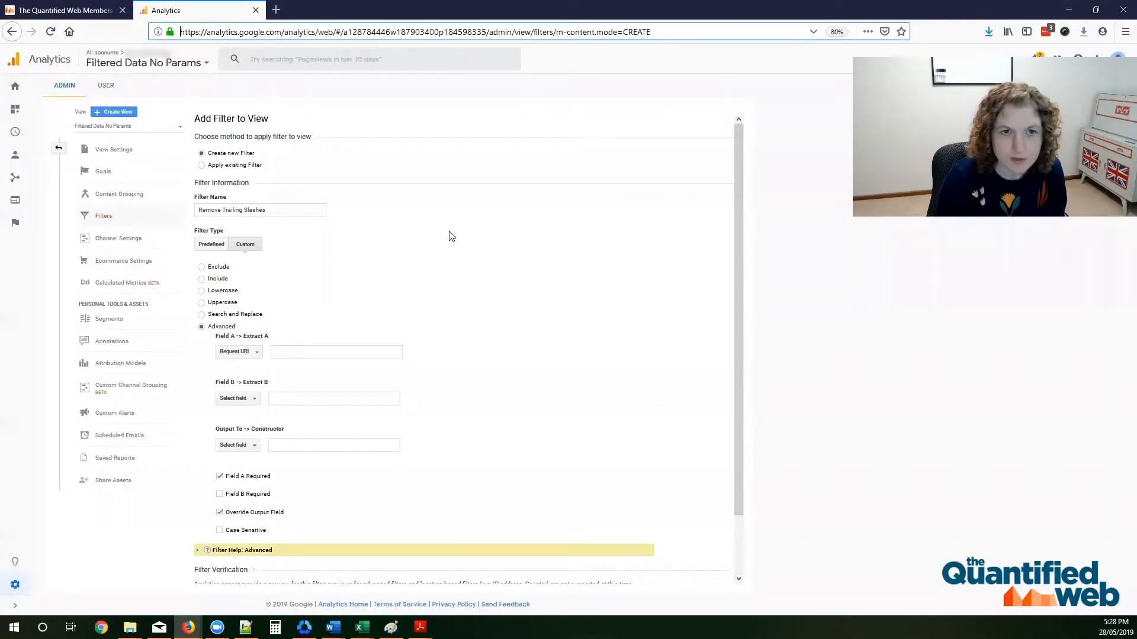
left_click(292, 352)
key("ctrl+v")
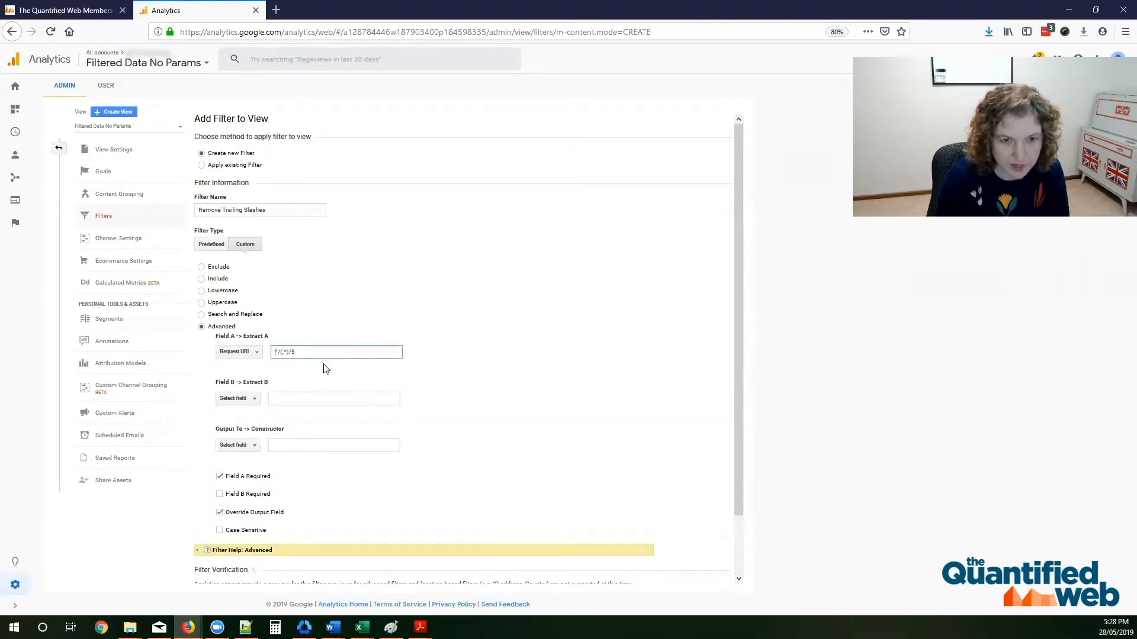
key("BackSpace")
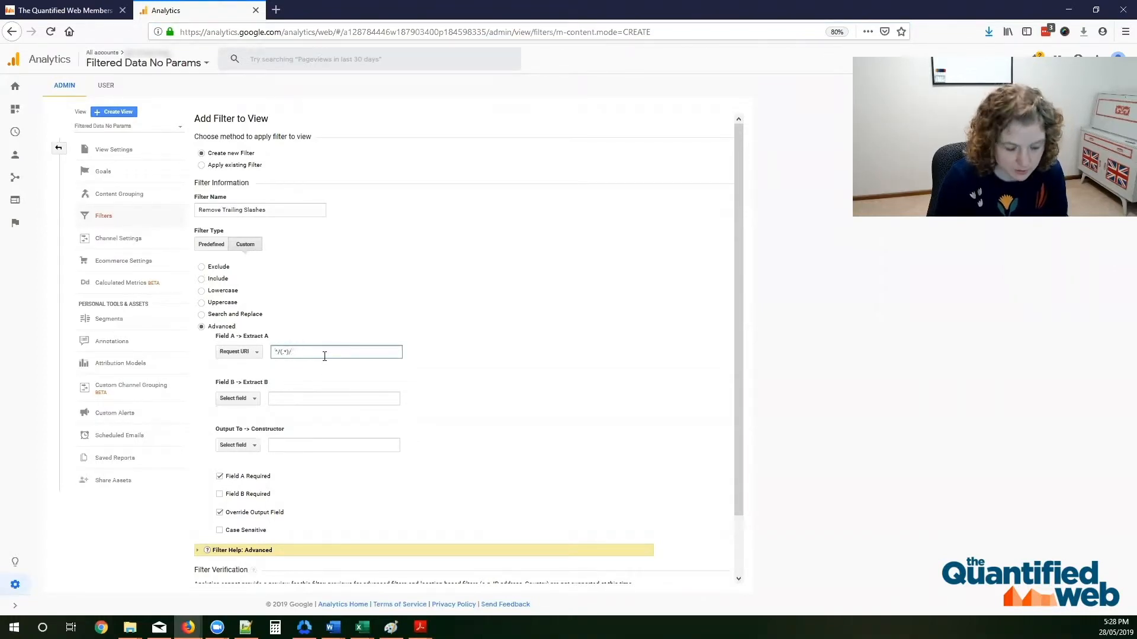
type("$")
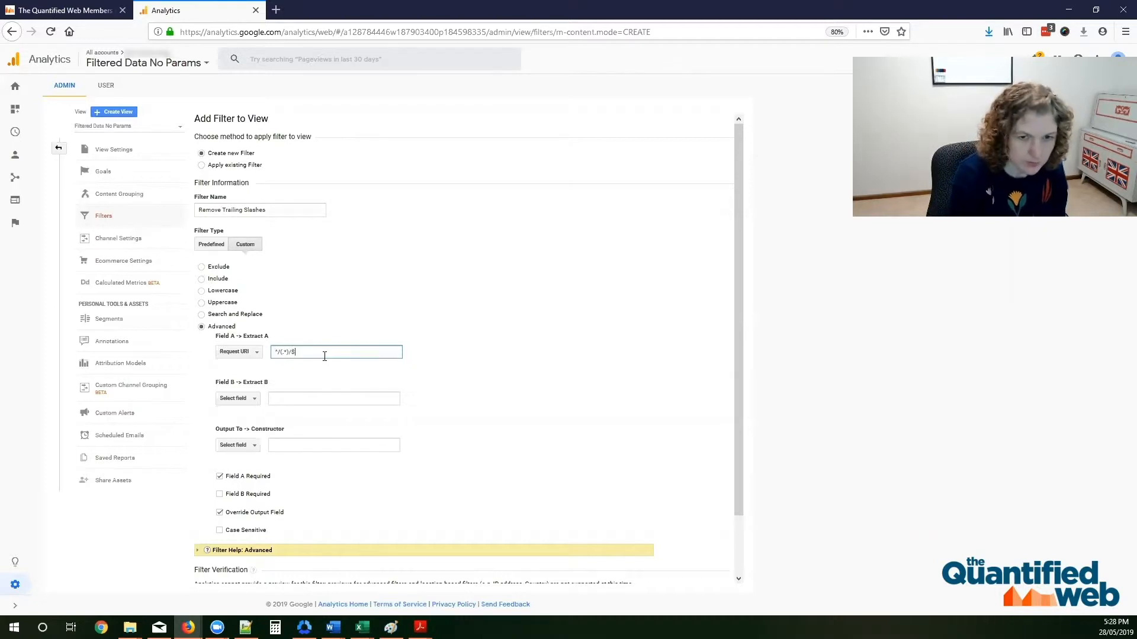
left_click(64, 6)
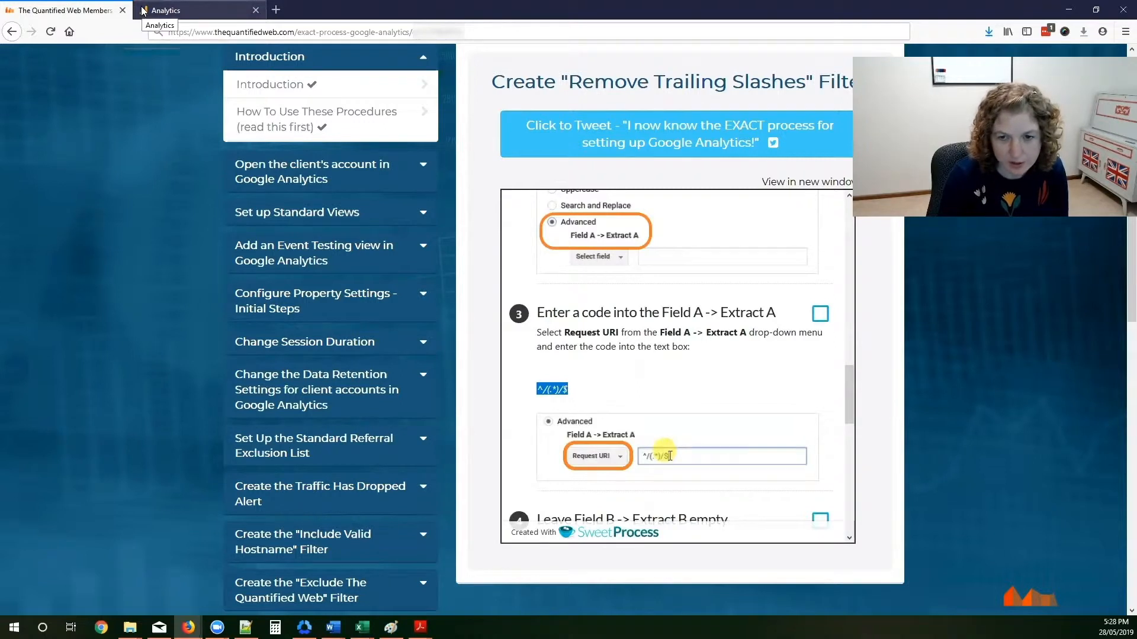
left_click(172, 8)
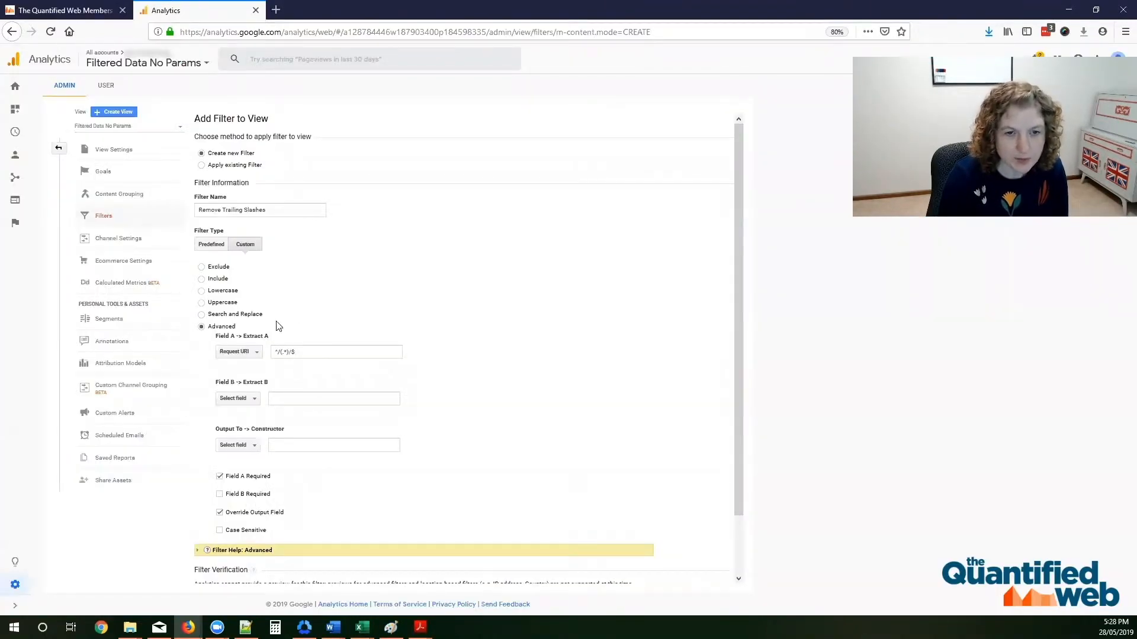
Step: Examine the Field A -> Extract A pattern part by part, highlighting the caret, the leading slash and the bracketed group
left_click(337, 355)
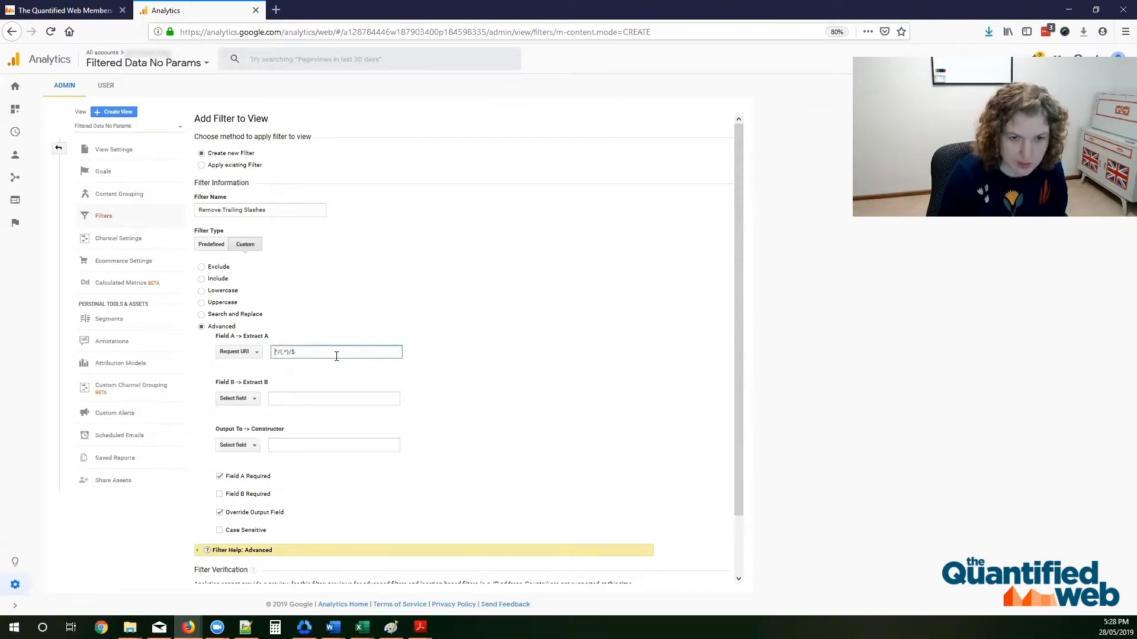
key("Home")
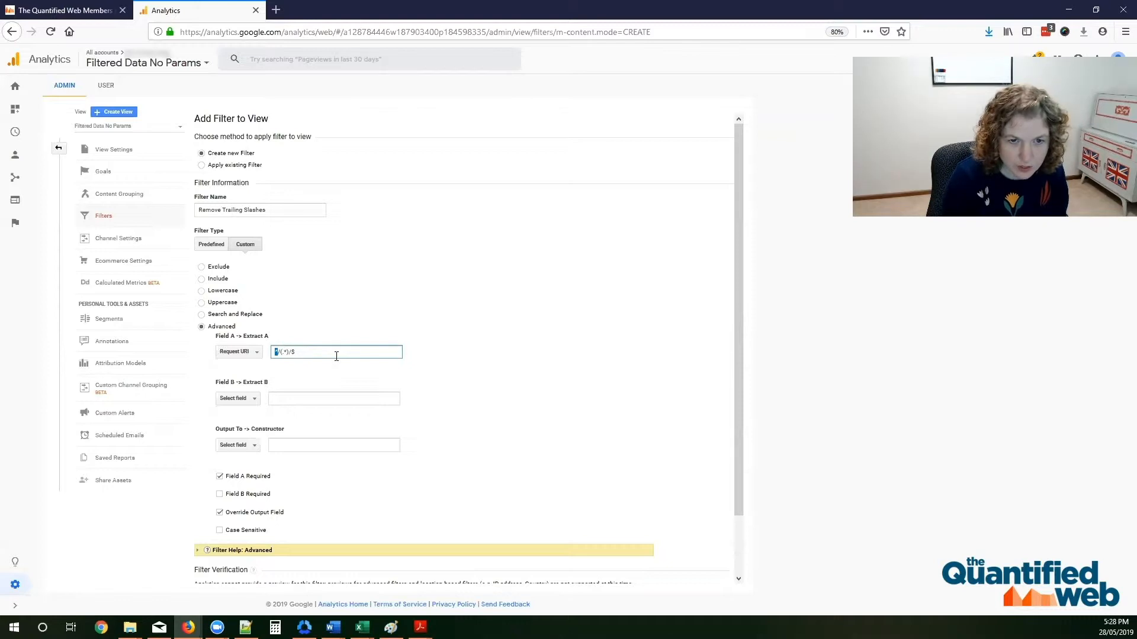
key("Left")
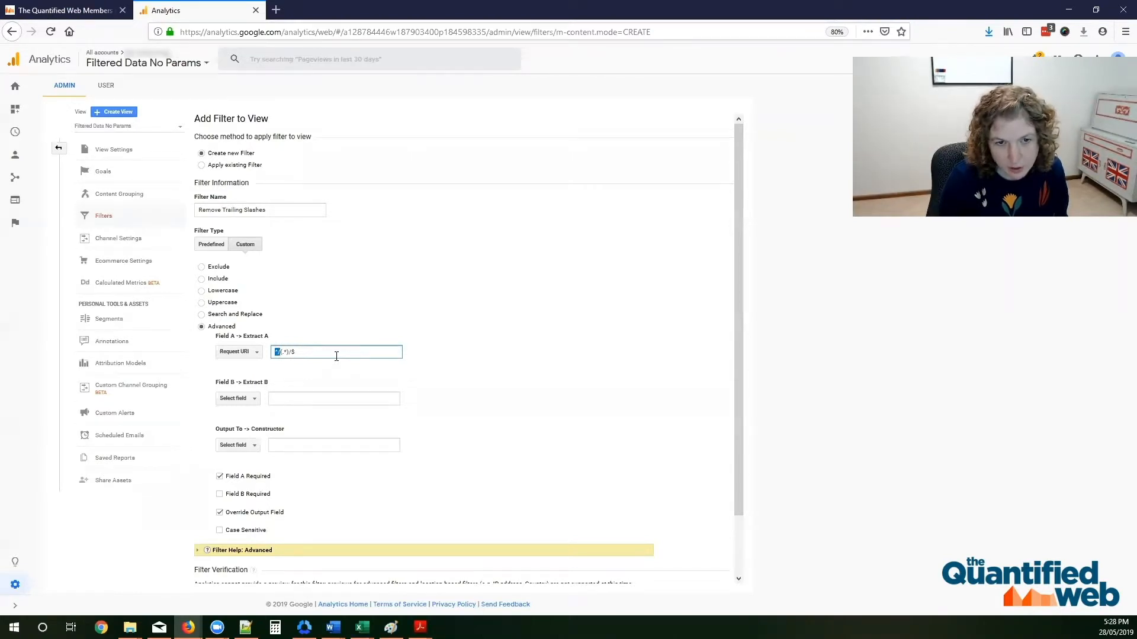
key("Right")
key("Right")
key("Right")
key("shift+Right")
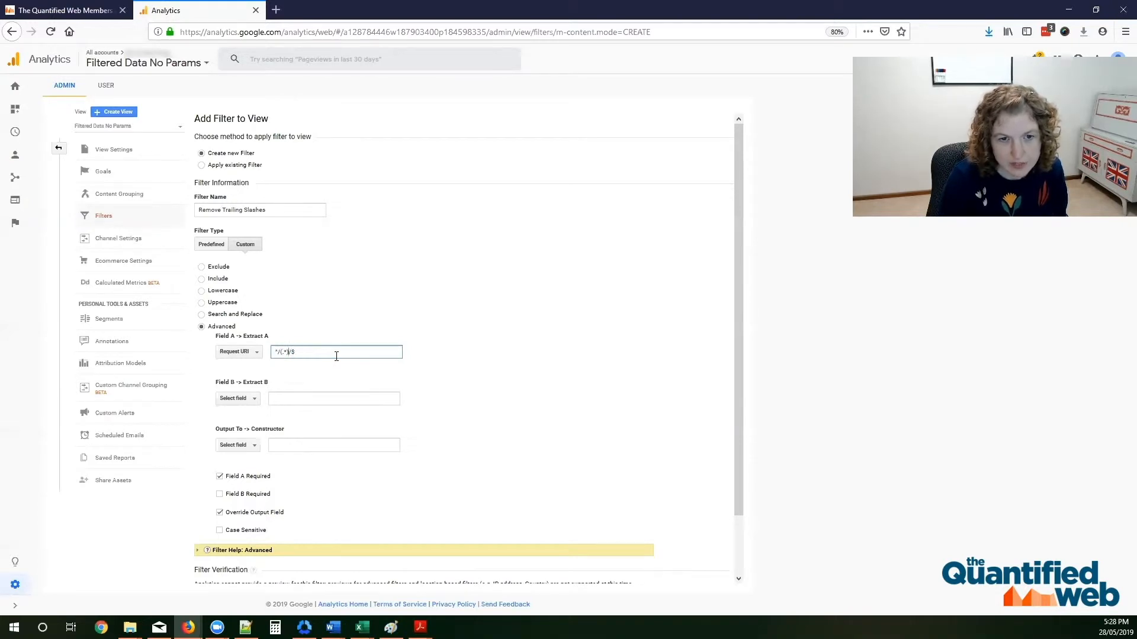
key("shift+Left")
key("shift+Left")
key("shift+Left")
key("shift+Left")
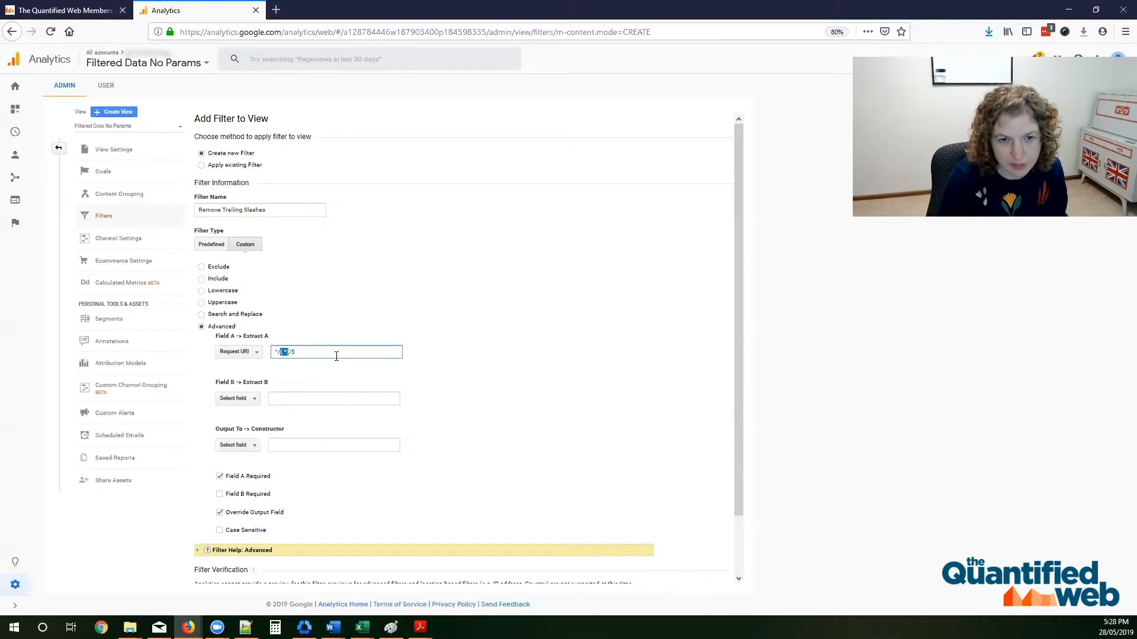
key("Right")
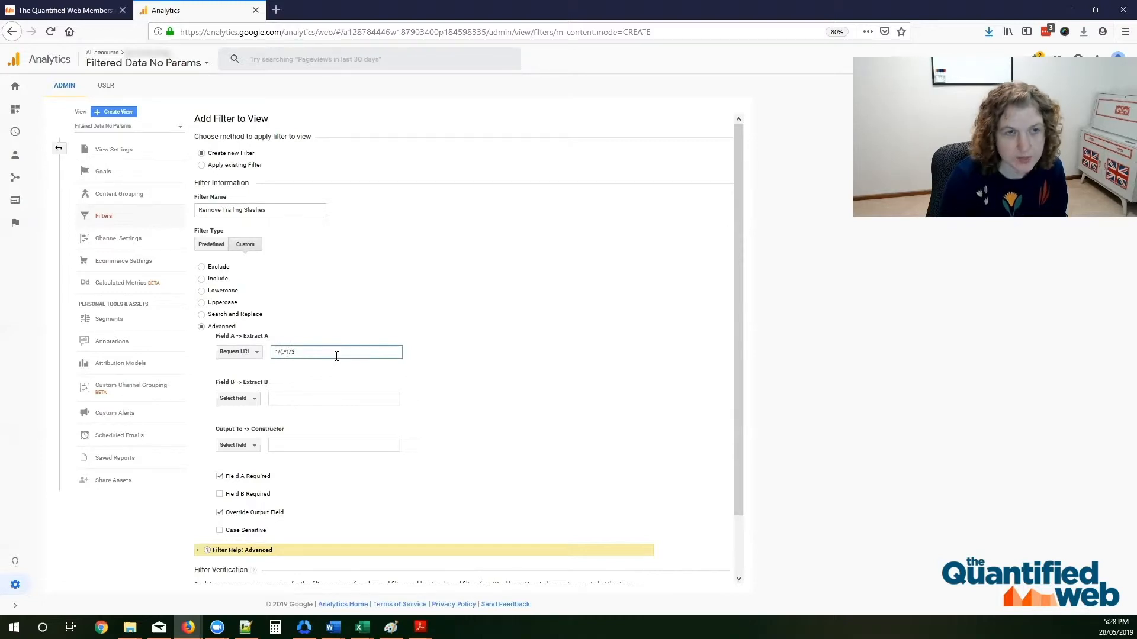
Step: Read lesson step 4 and find the Field B -> Extract B text box in the filter form, leaving it empty
left_click(64, 10)
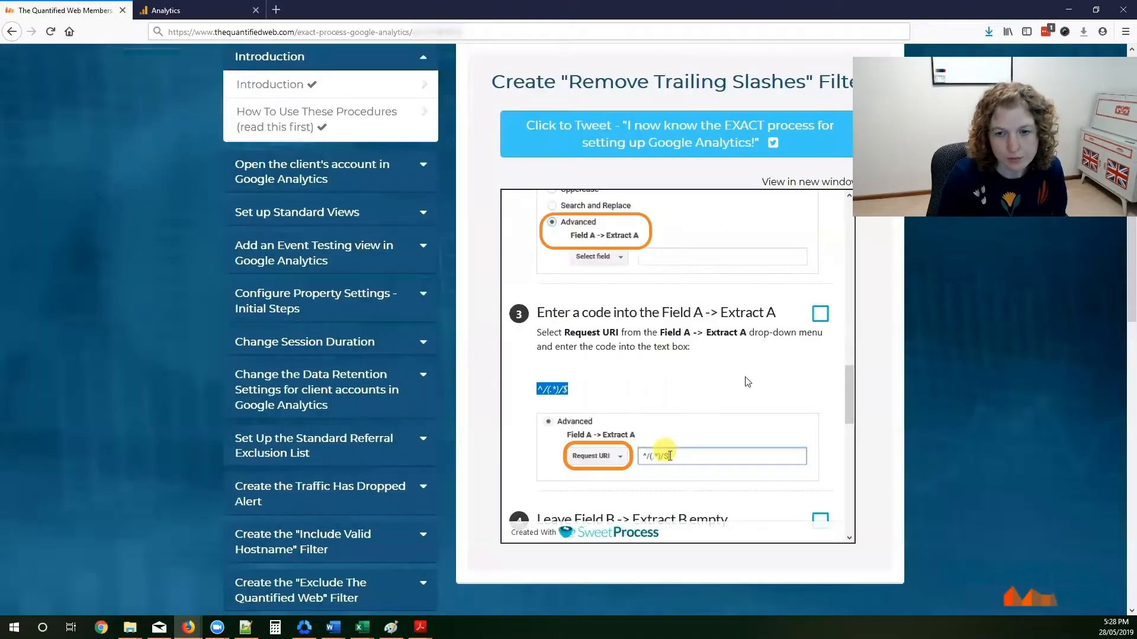
scroll(748, 382, "down", 3)
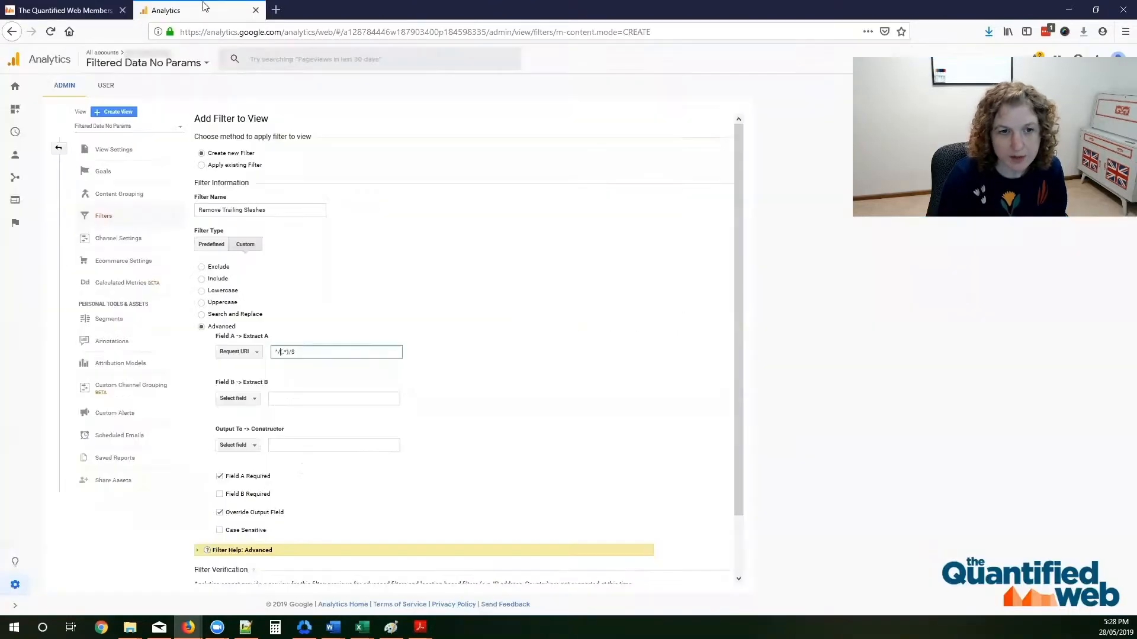
left_click(166, 11)
left_click(326, 398)
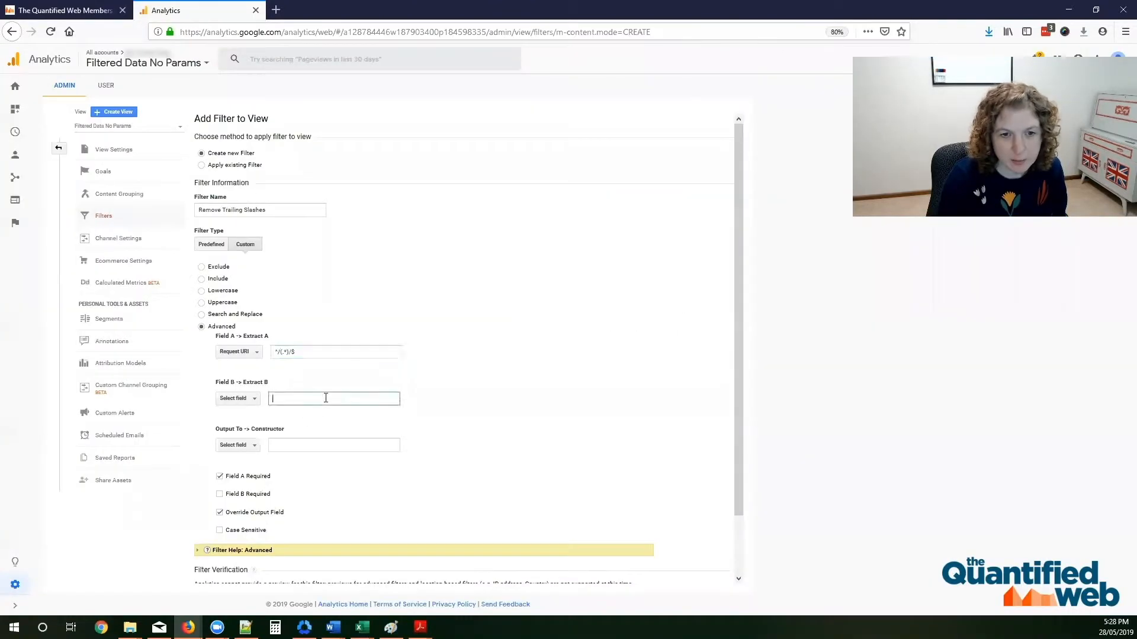
Step: Set the Output To -> Constructor field to Request URI, following lesson step 5
left_click(64, 10)
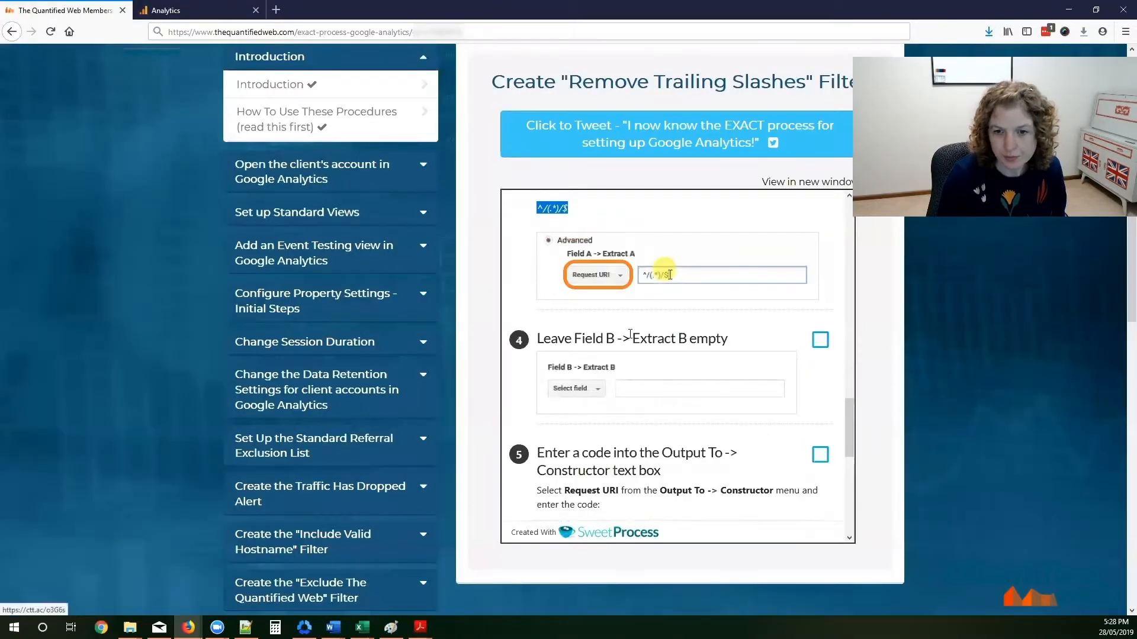
scroll(630, 335, "down", 2)
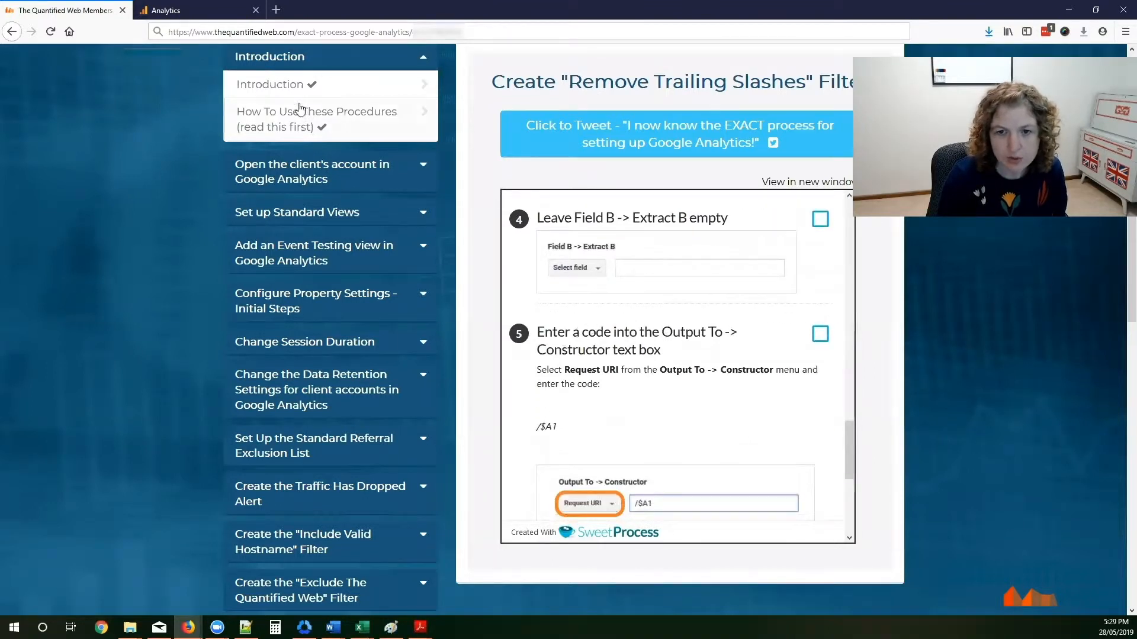
left_click(184, 12)
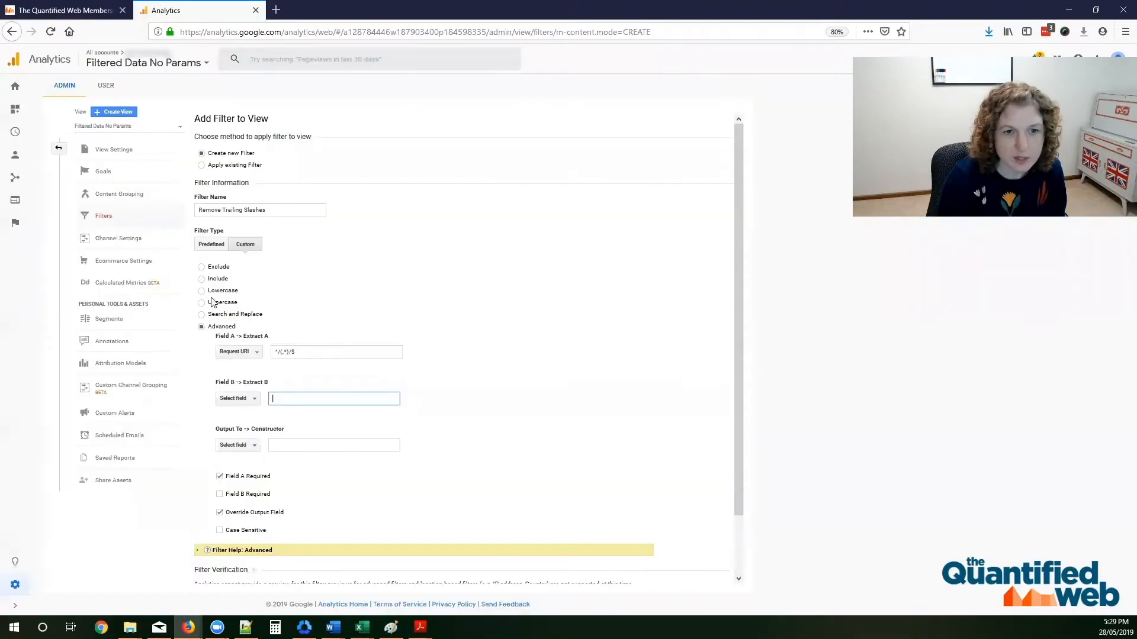
left_click(236, 445)
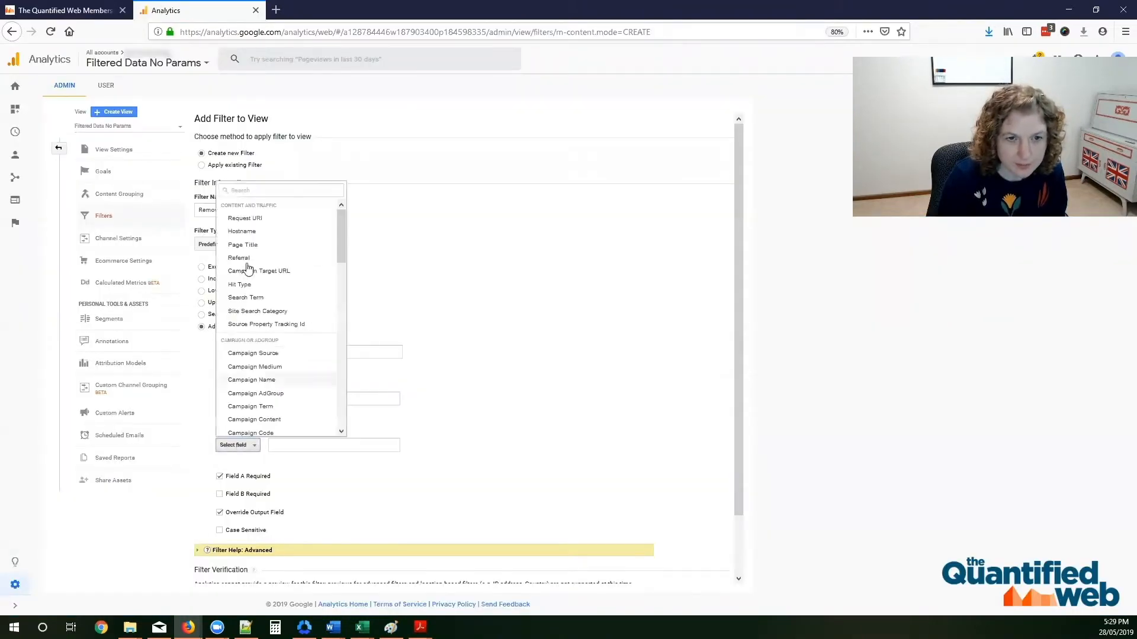
left_click(248, 219)
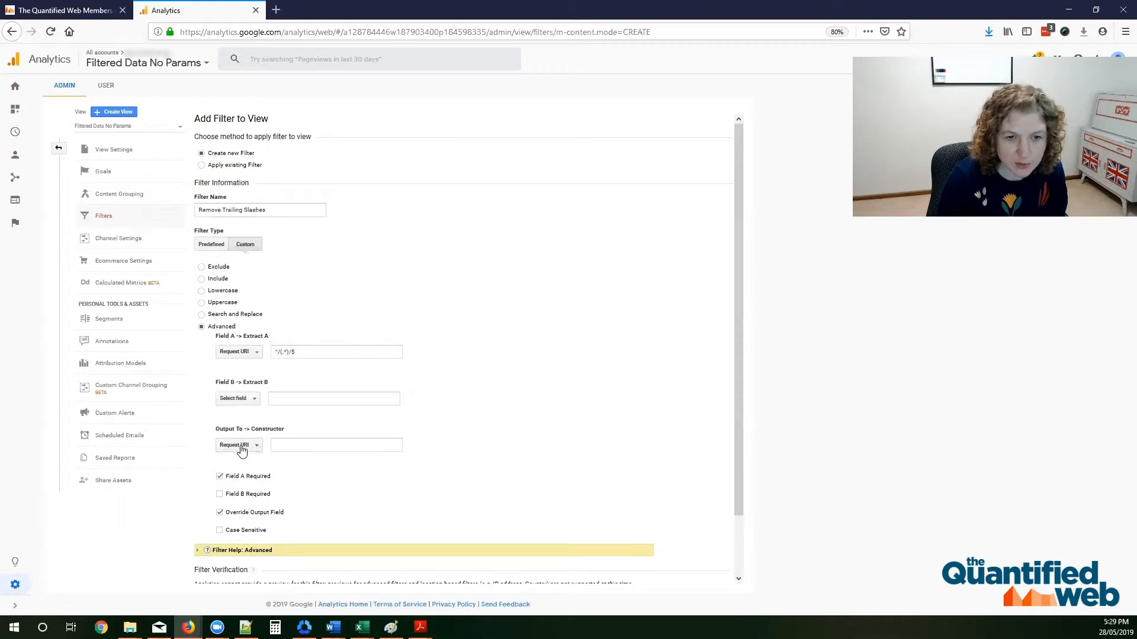
Step: Copy the code /$A1 from lesson step 5 into the Output To -> Constructor text box
left_click(310, 445)
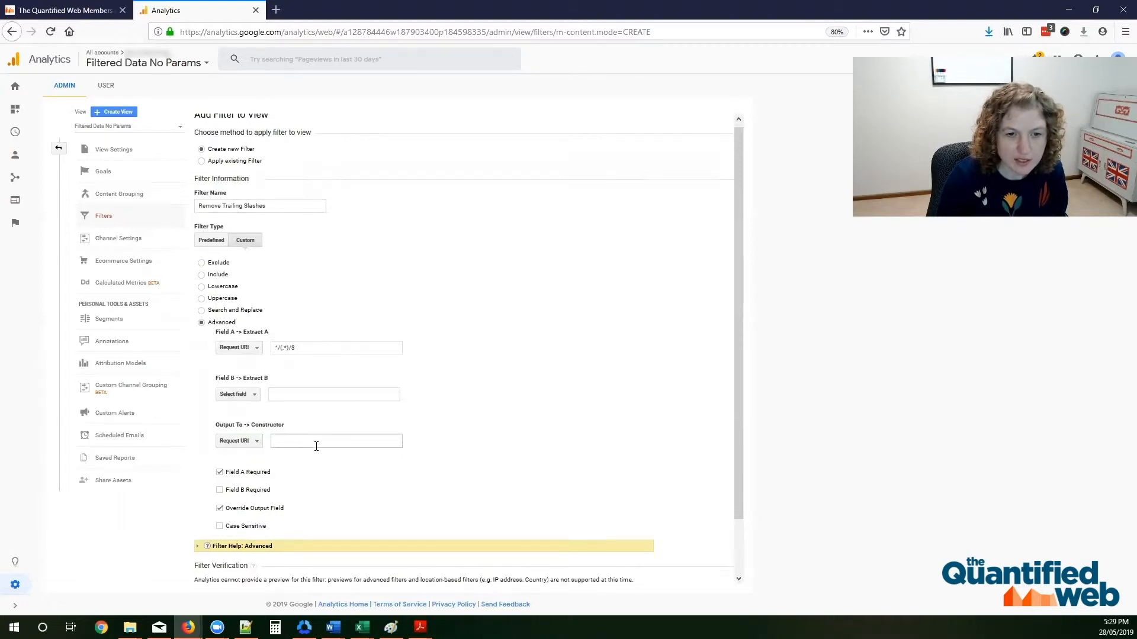
scroll(317, 449, "down", 2)
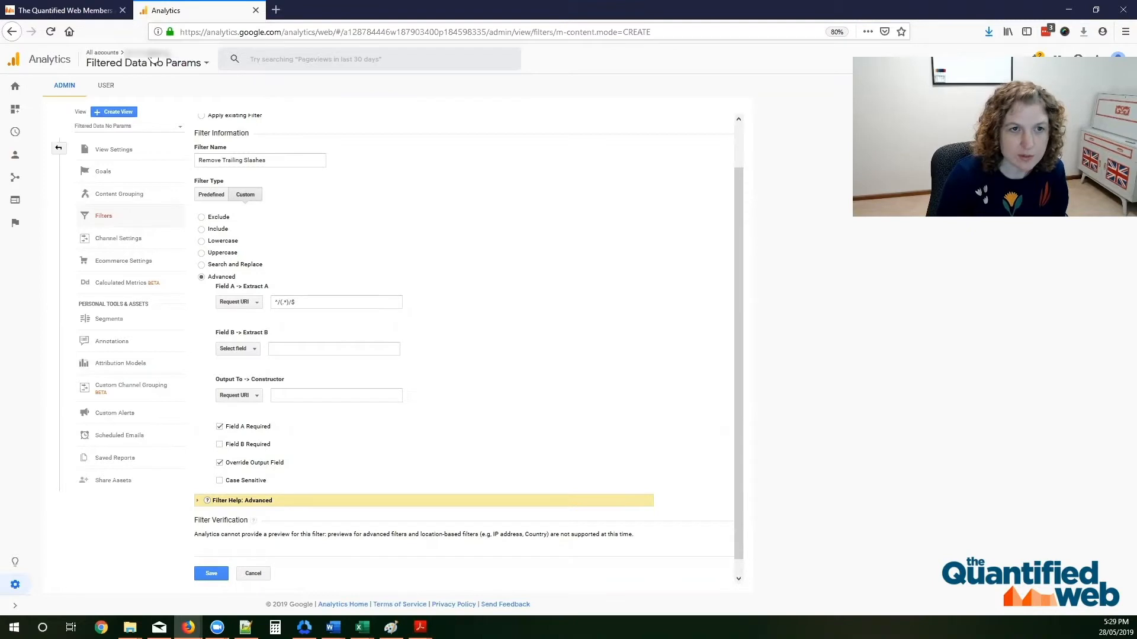
left_click(76, 15)
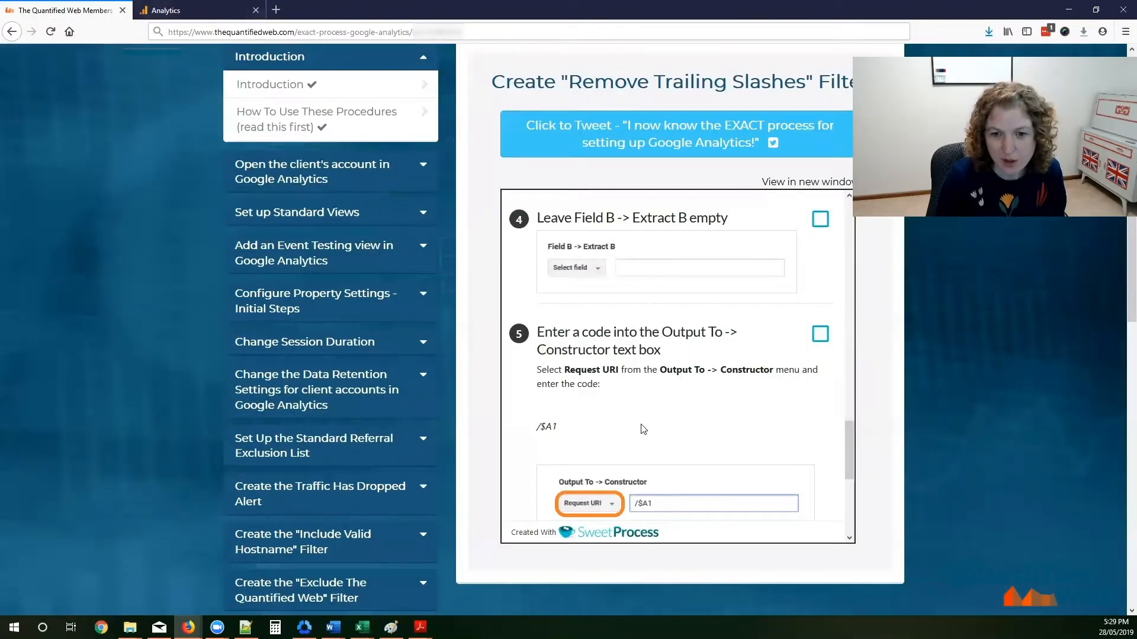
left_click_drag(569, 431, 536, 432)
key("ctrl+c")
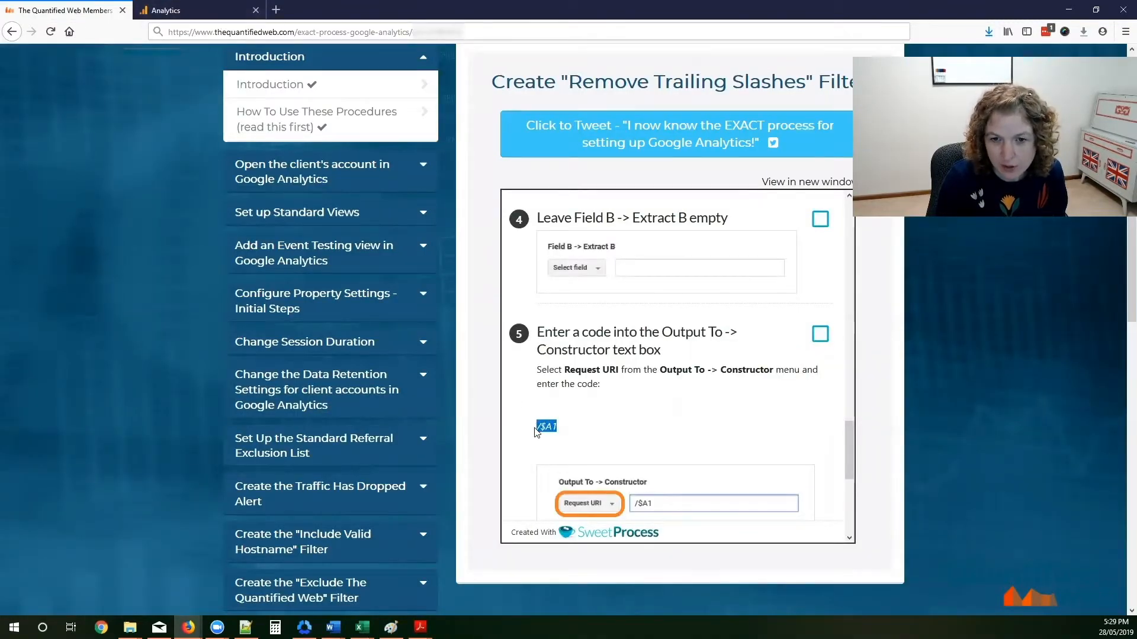
left_click(211, 13)
left_click(315, 395)
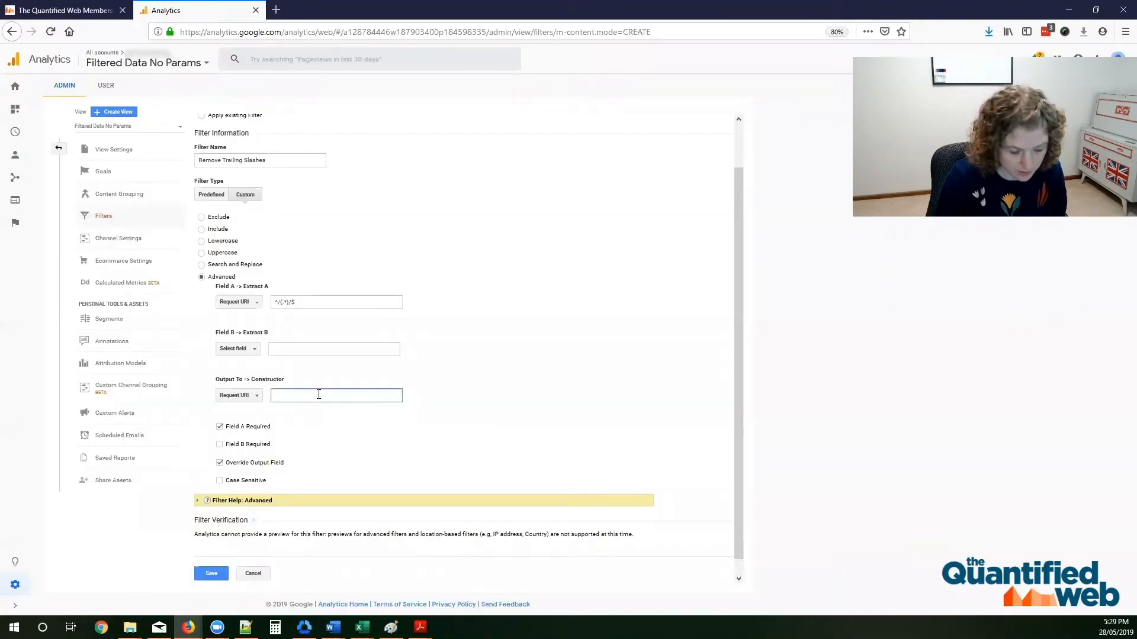
key("ctrl+v")
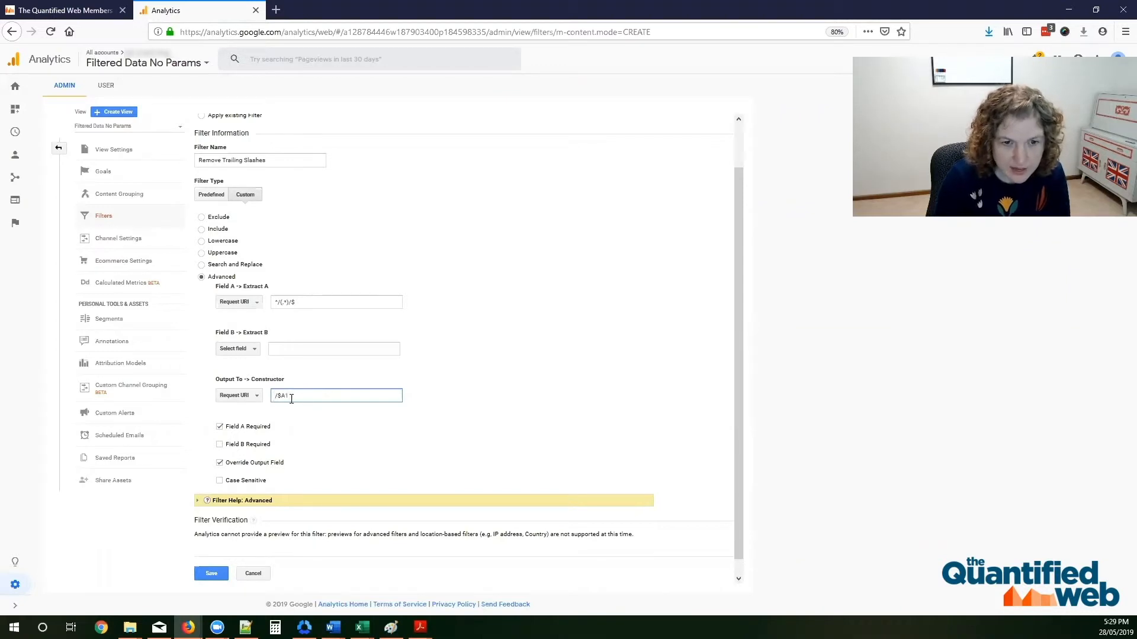
Step: Compare the constructor code with the Extract A pattern, highlighting $A1, the bracketed group and the leading slashes in both
mouse_move(276, 393)
left_mouse_down()
mouse_move(297, 395)
mouse_move(276, 395)
left_mouse_up()
left_click(288, 395)
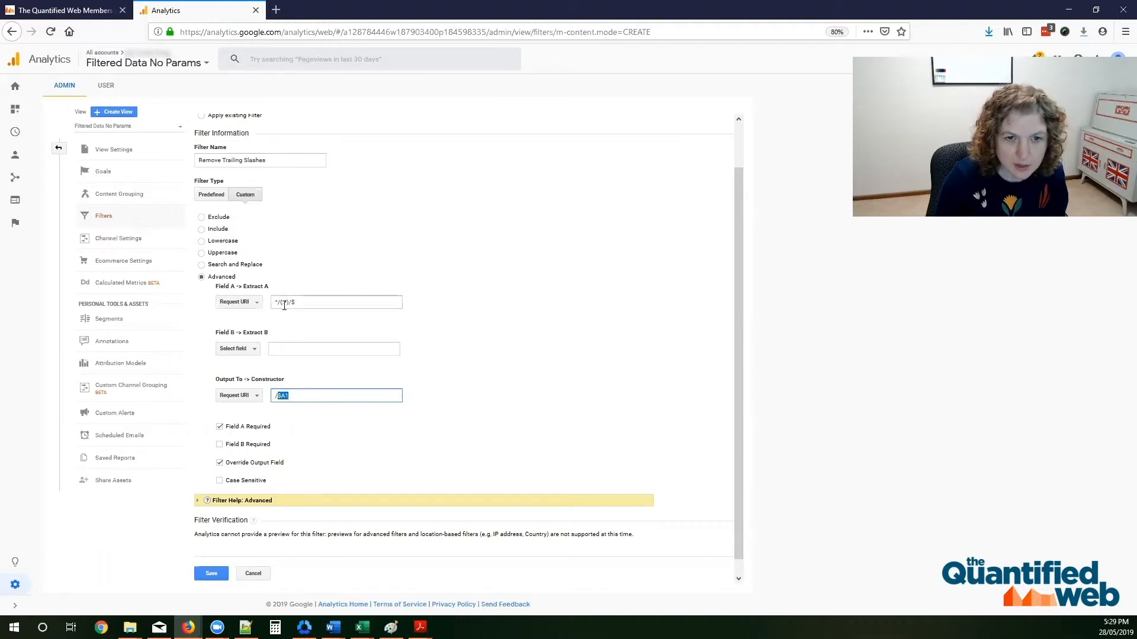
left_click_drag(279, 302, 290, 301)
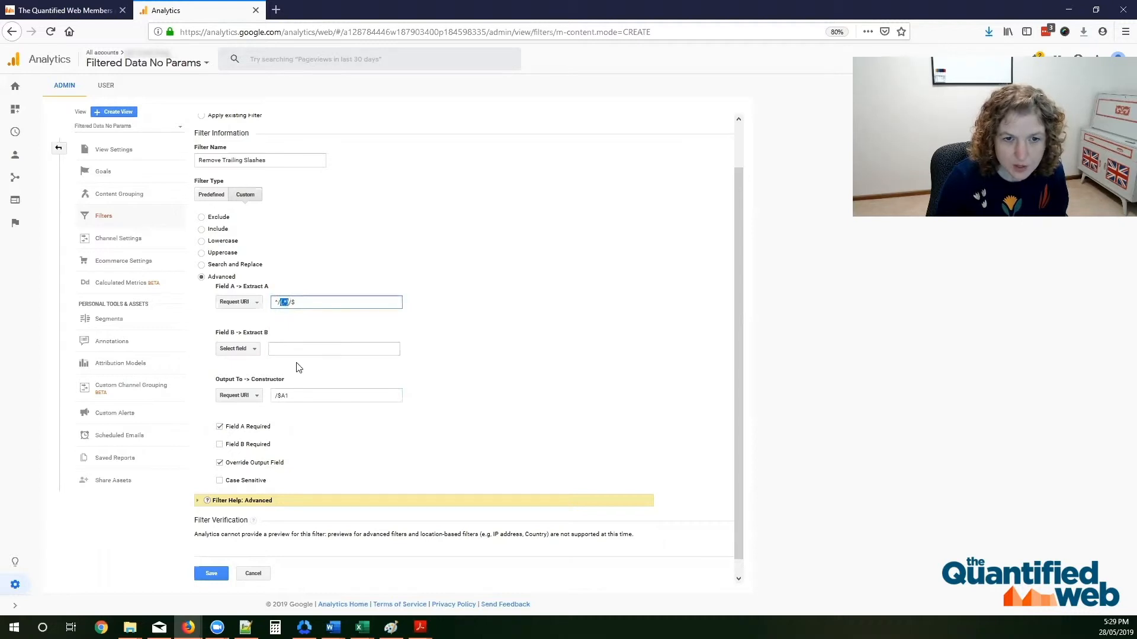
left_click(278, 396)
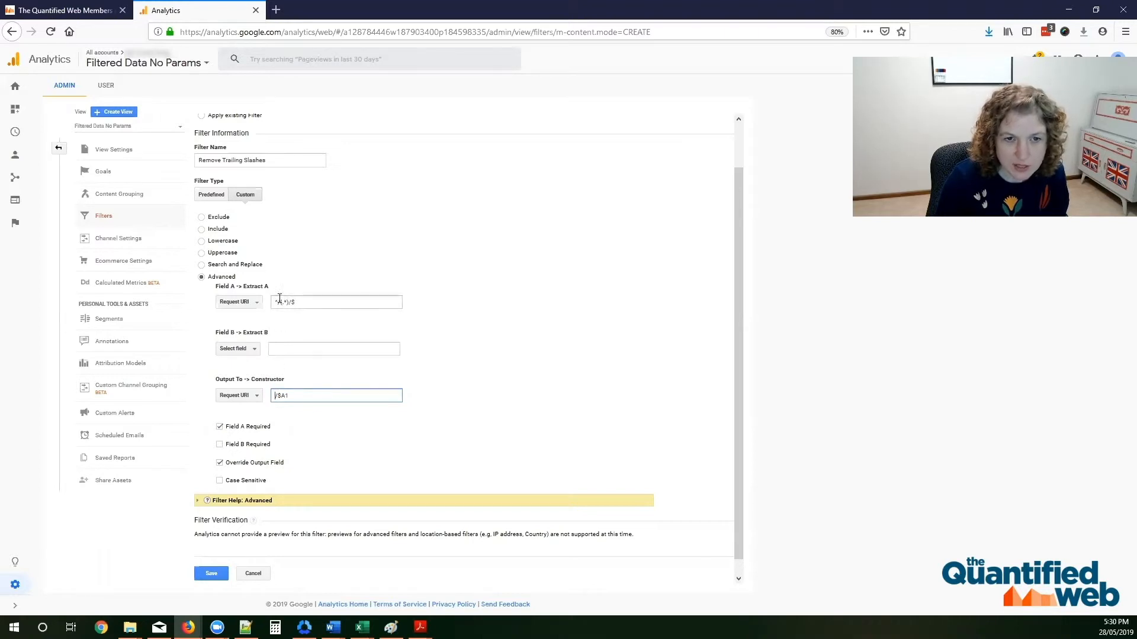
left_click_drag(278, 302, 266, 304)
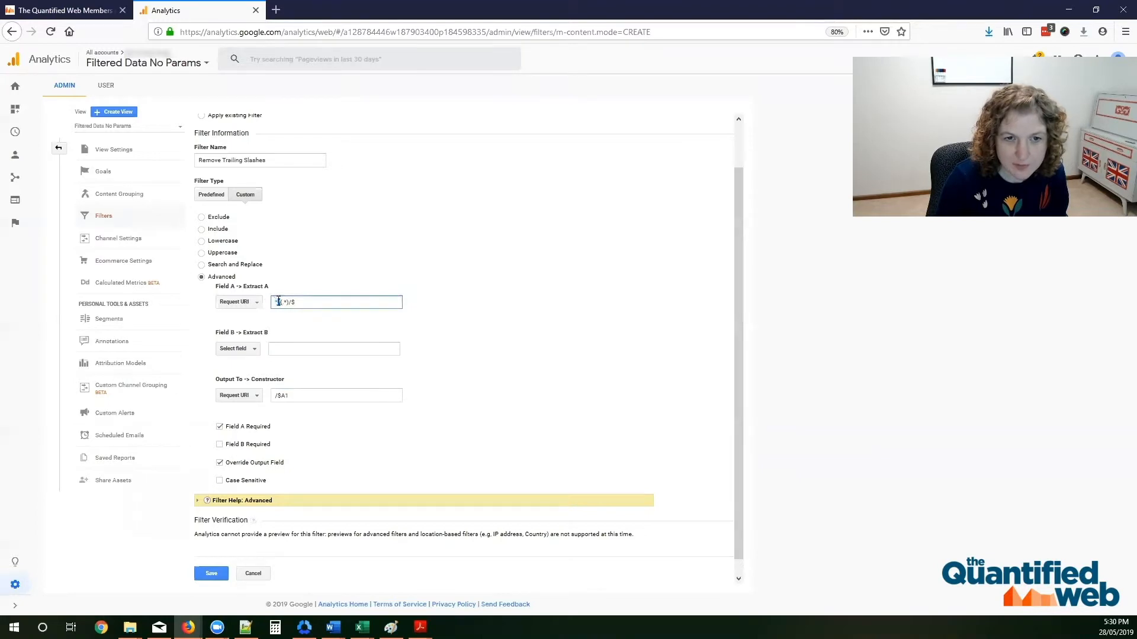
left_click(277, 395)
left_click_drag(271, 396, 273, 398)
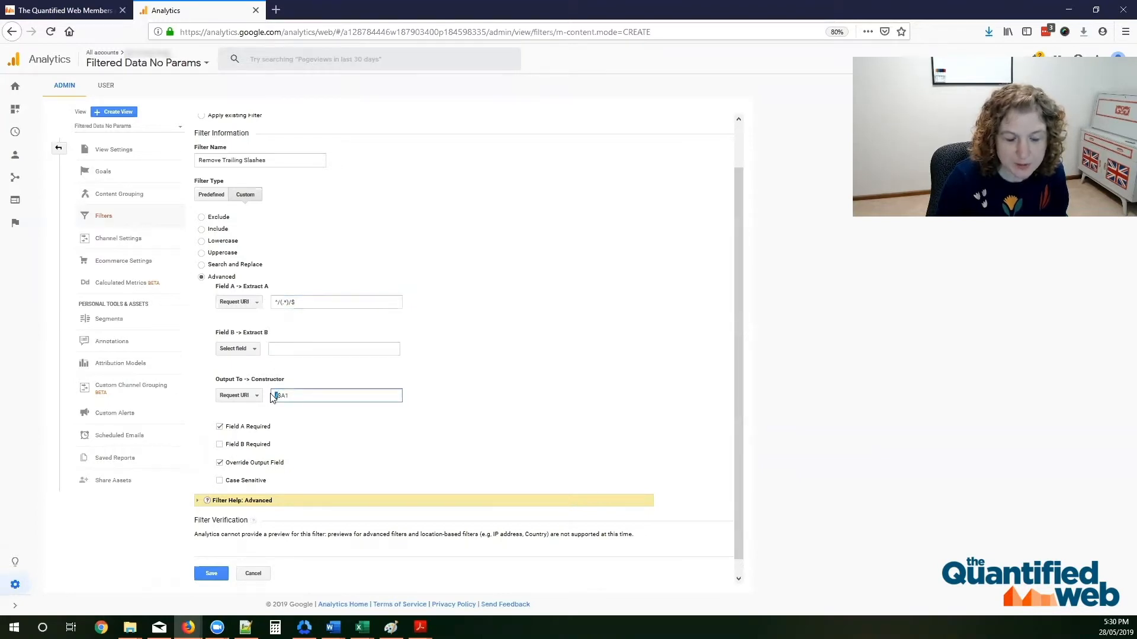
left_click(301, 395)
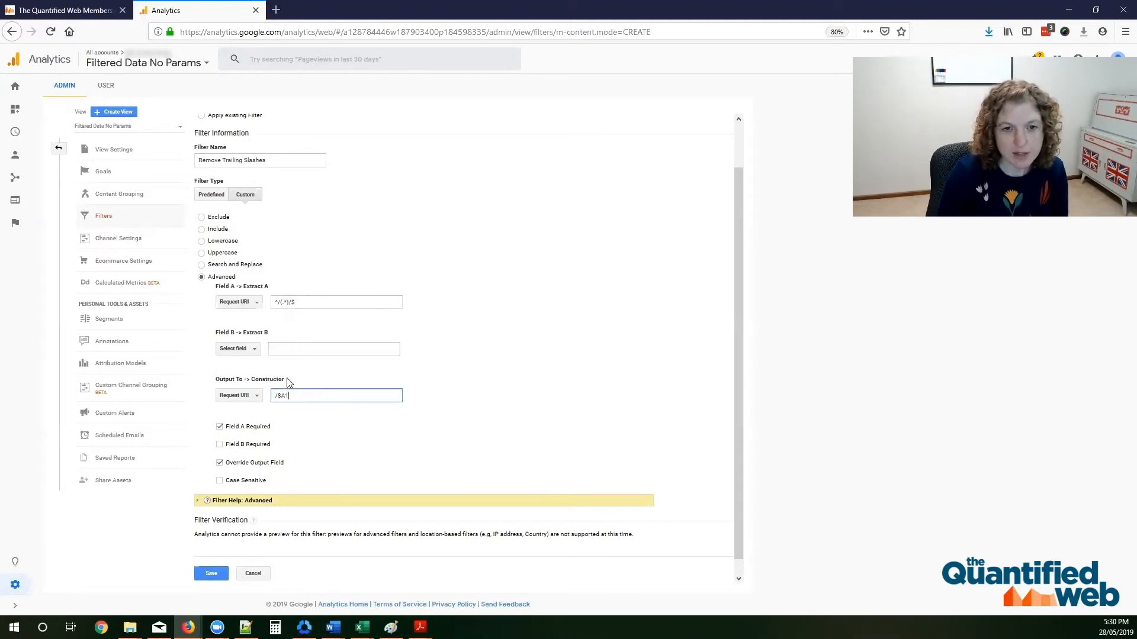
left_click_drag(277, 396, 268, 398)
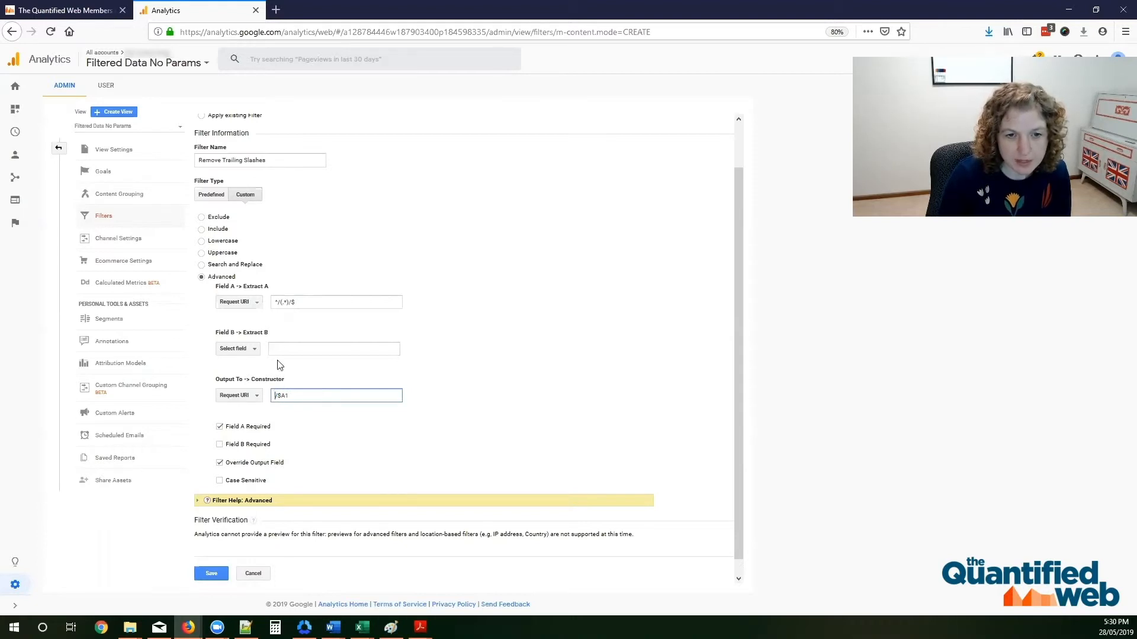
left_click(280, 301)
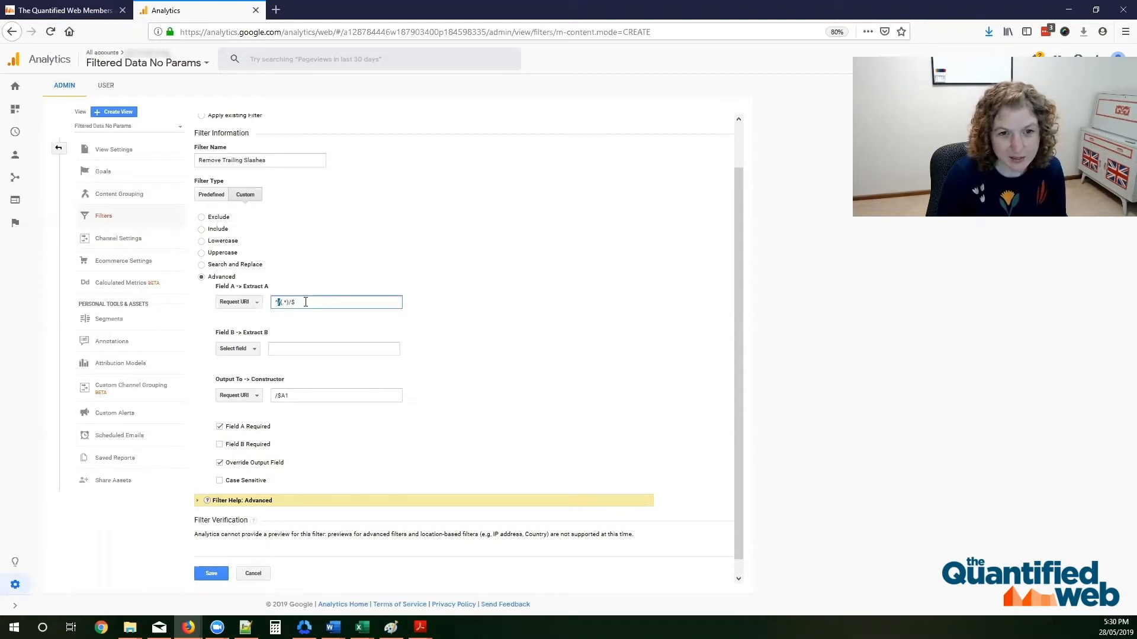
Step: Read lesson step 6 for the options that must be ticked before saving the filter
left_click(83, 15)
scroll(621, 368, "down", 3)
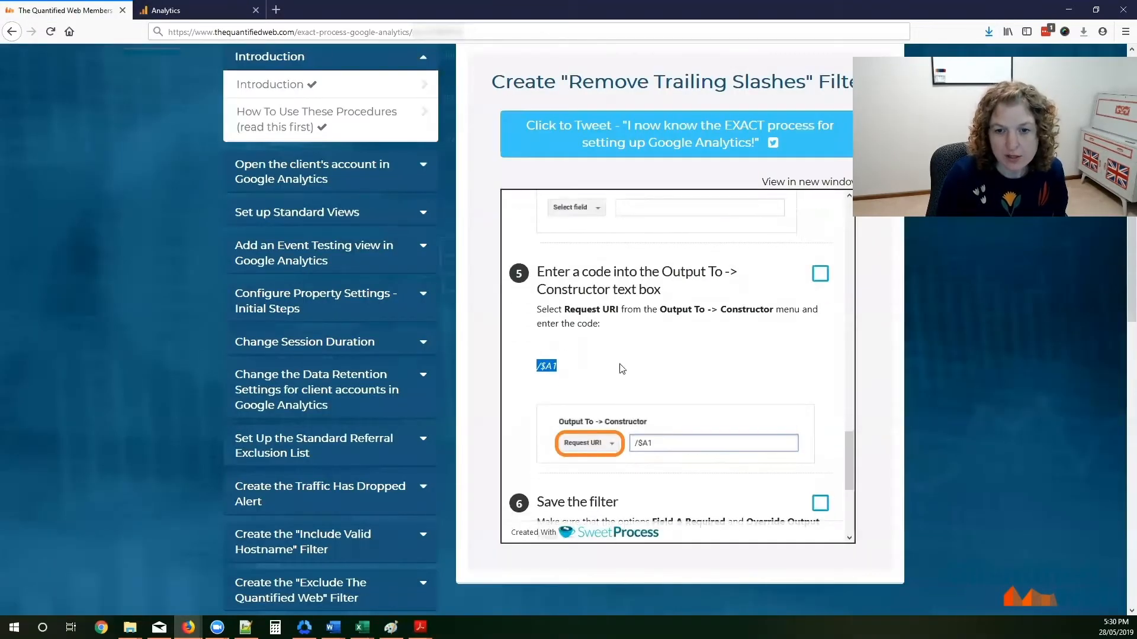
scroll(610, 385, "down", 2)
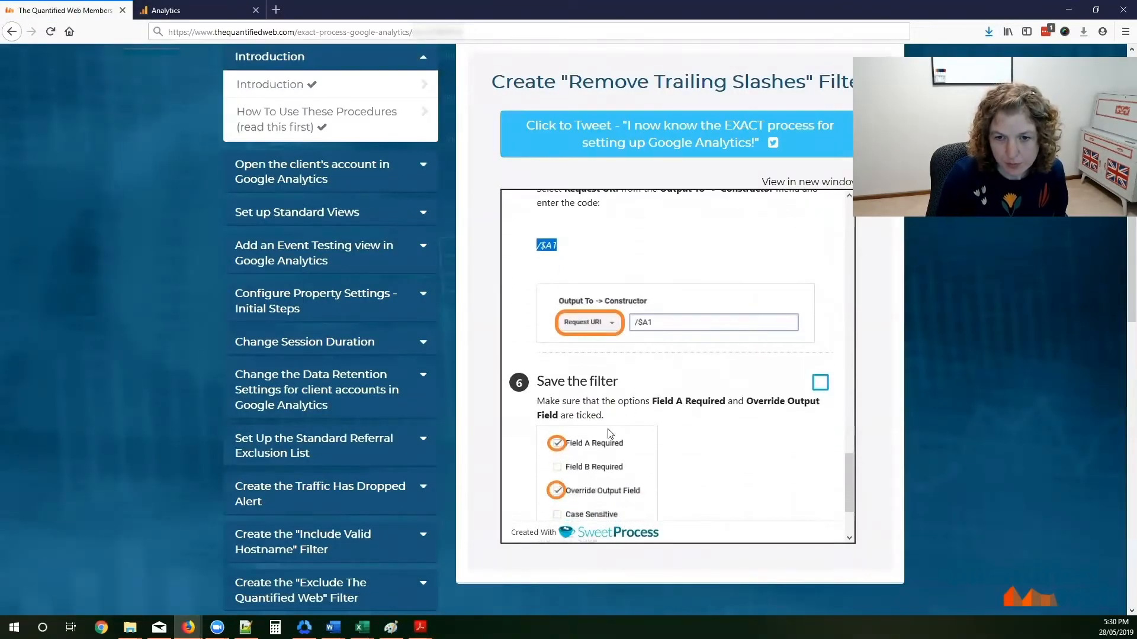
scroll(619, 354, "down", 2)
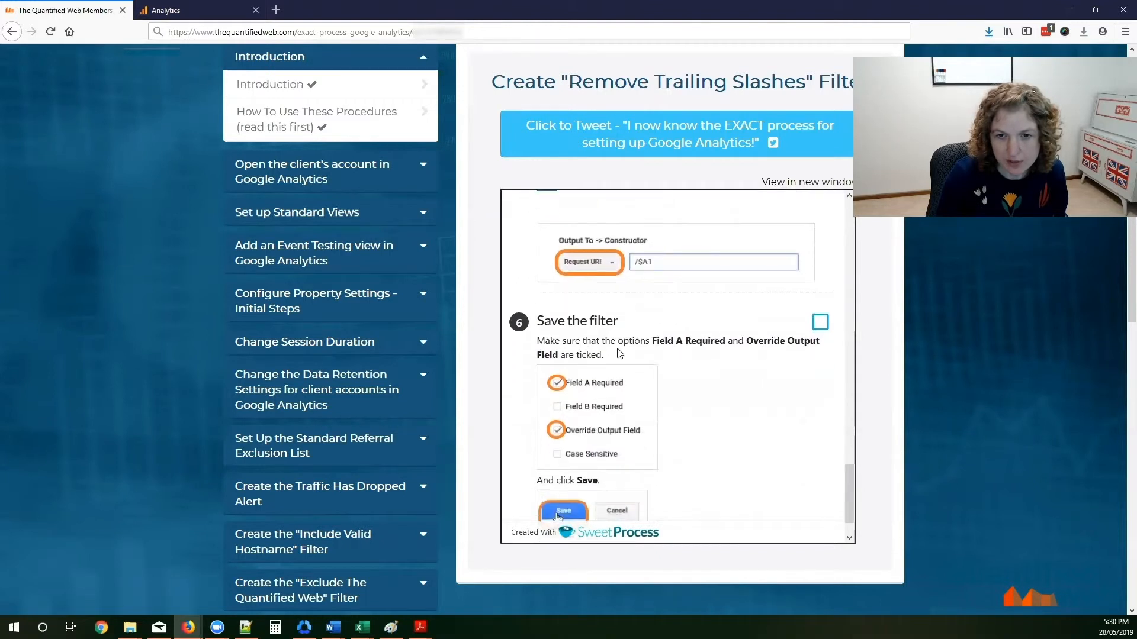
scroll(620, 354, "down", 2)
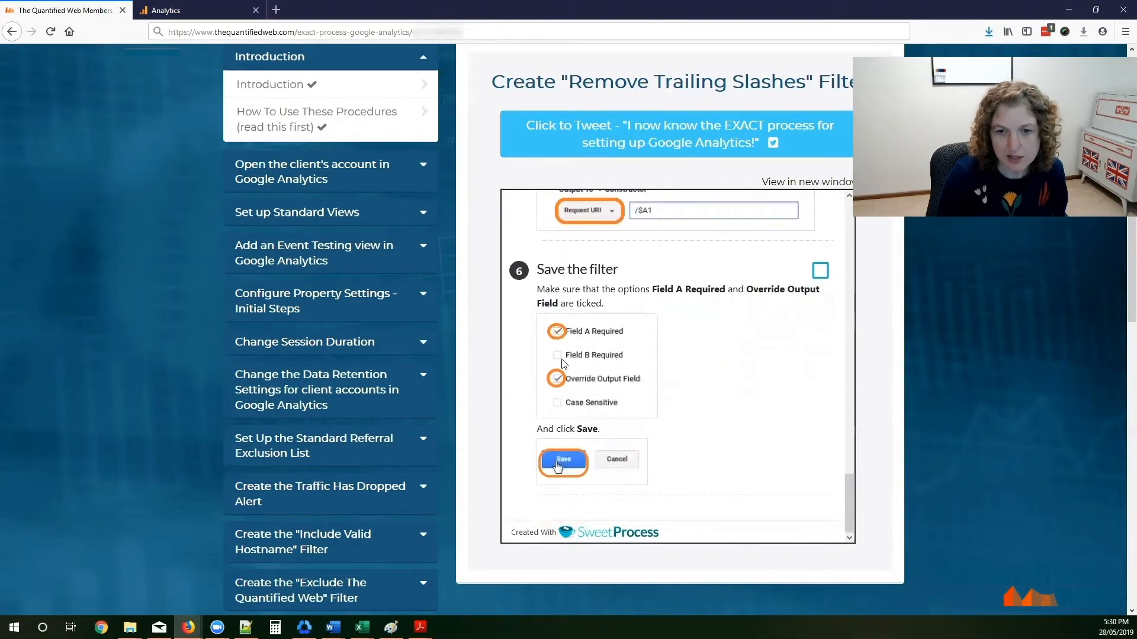
Step: In Google Analytics, make sure Field A Required and Override Output Field are ticked and save the Remove Trailing Slashes filter
left_click(212, 14)
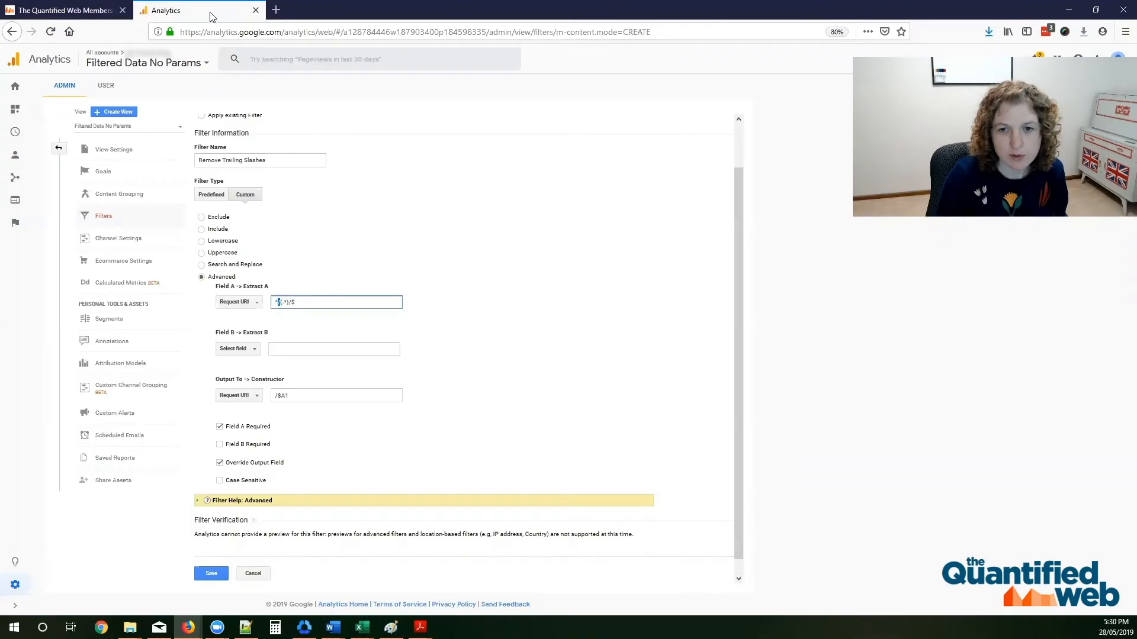
left_click(219, 463)
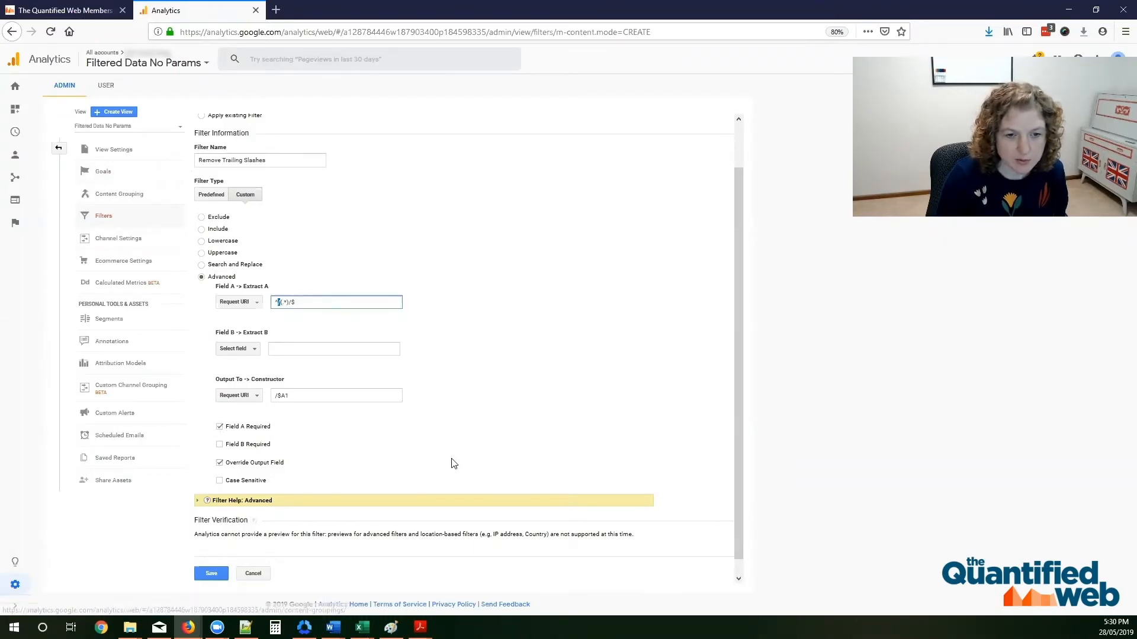
scroll(434, 472, "down", 1)
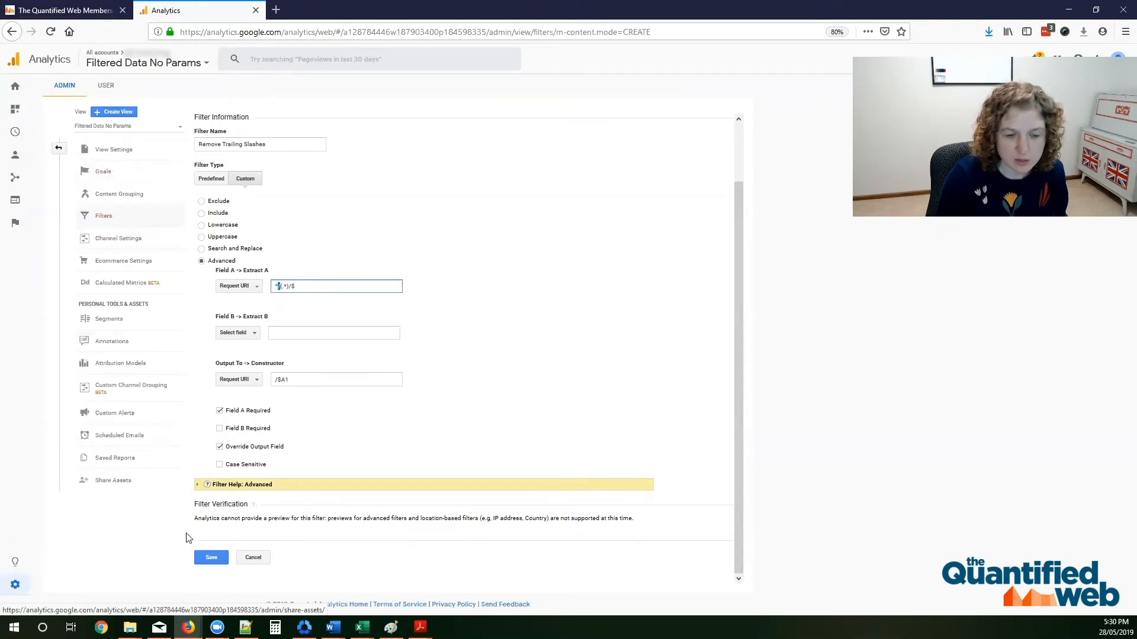
left_click(212, 558)
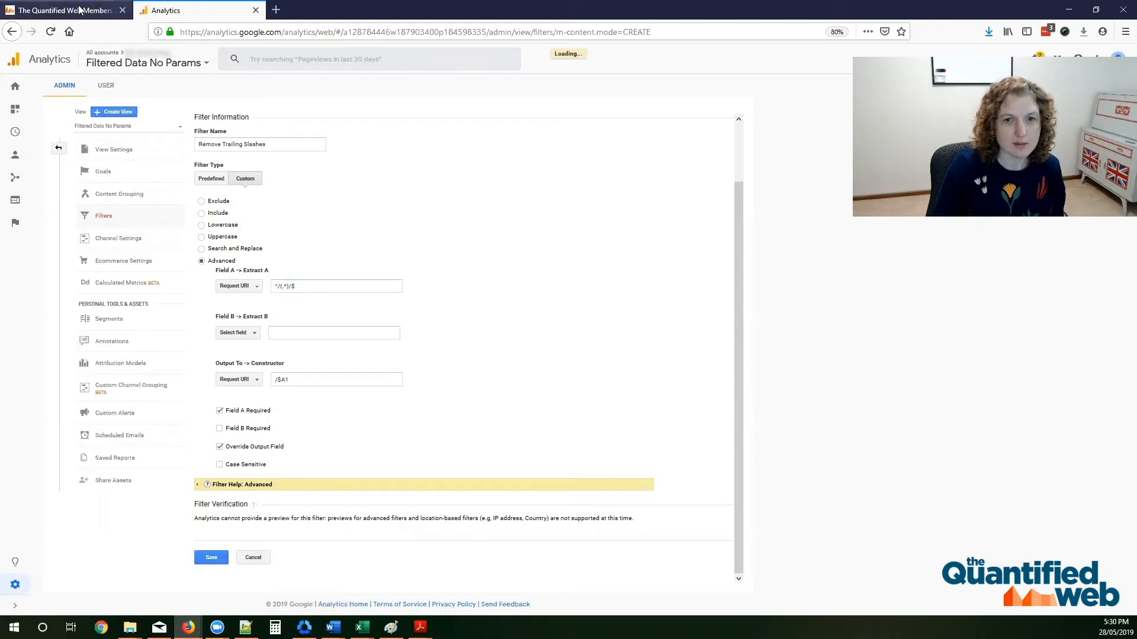
Step: Check that the lesson has no steps after step 6 and view the filter list of the Filtered Data No Params view
left_click(65, 10)
scroll(723, 322, "down", 3)
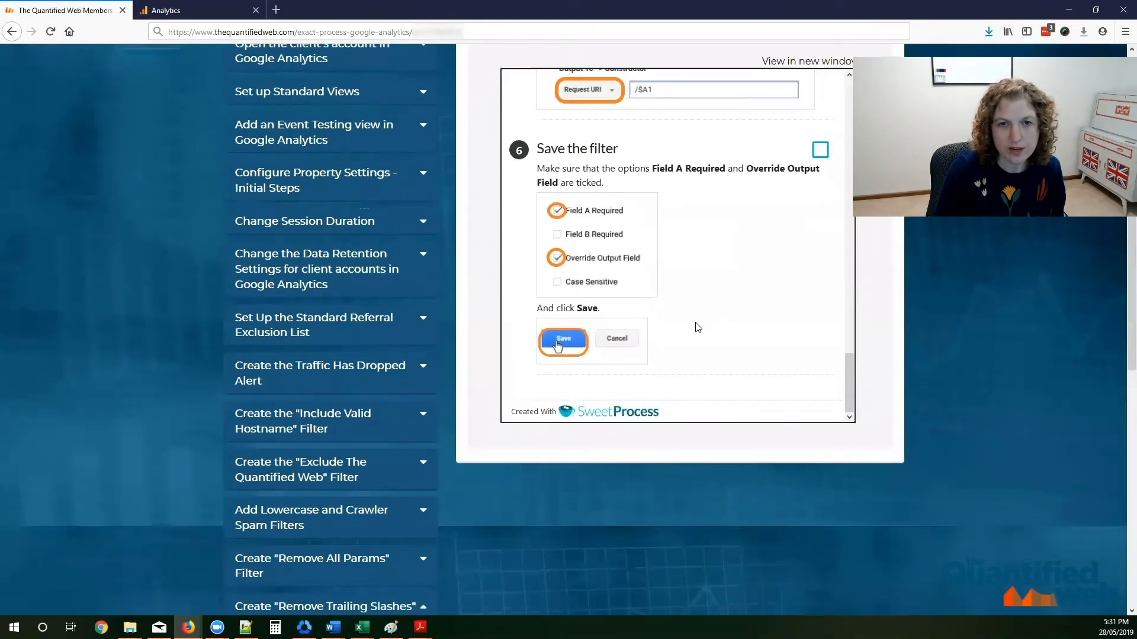
left_click(192, 10)
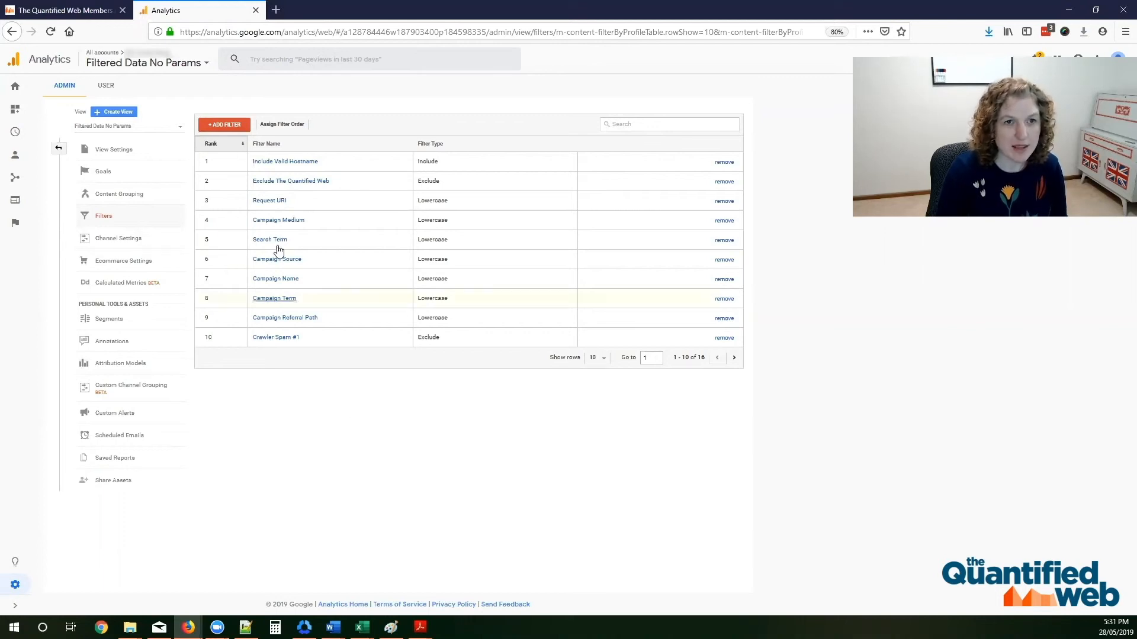
Step: Return to the course page and look through its outline for the lessons following Create "Remove Trailing Slashes" Filter
left_click(95, 10)
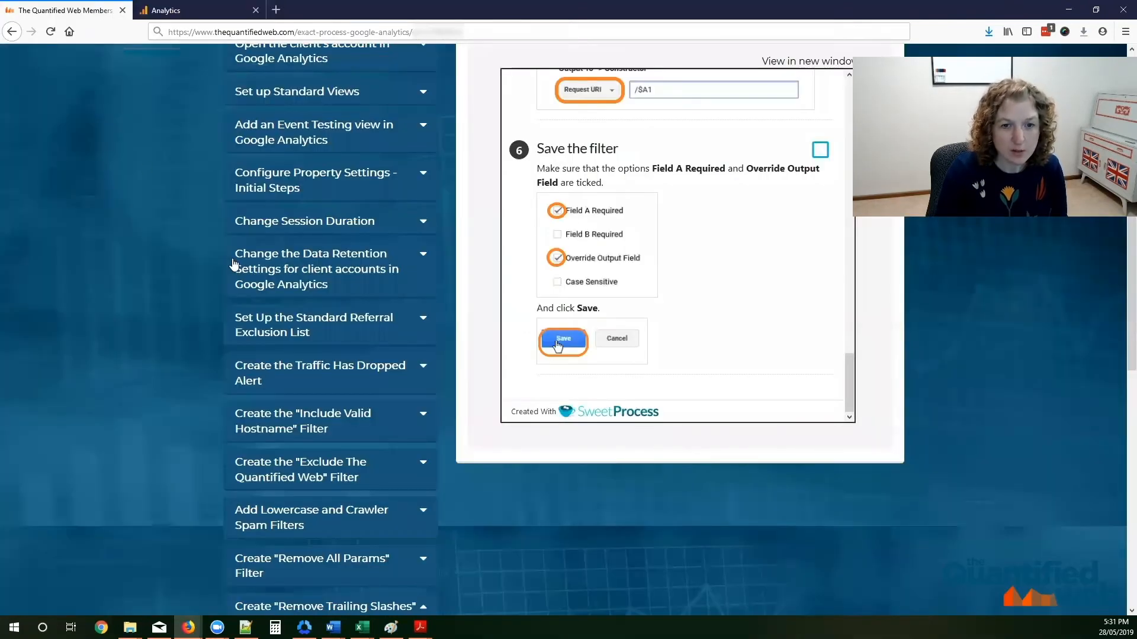
scroll(380, 331, "down", 6)
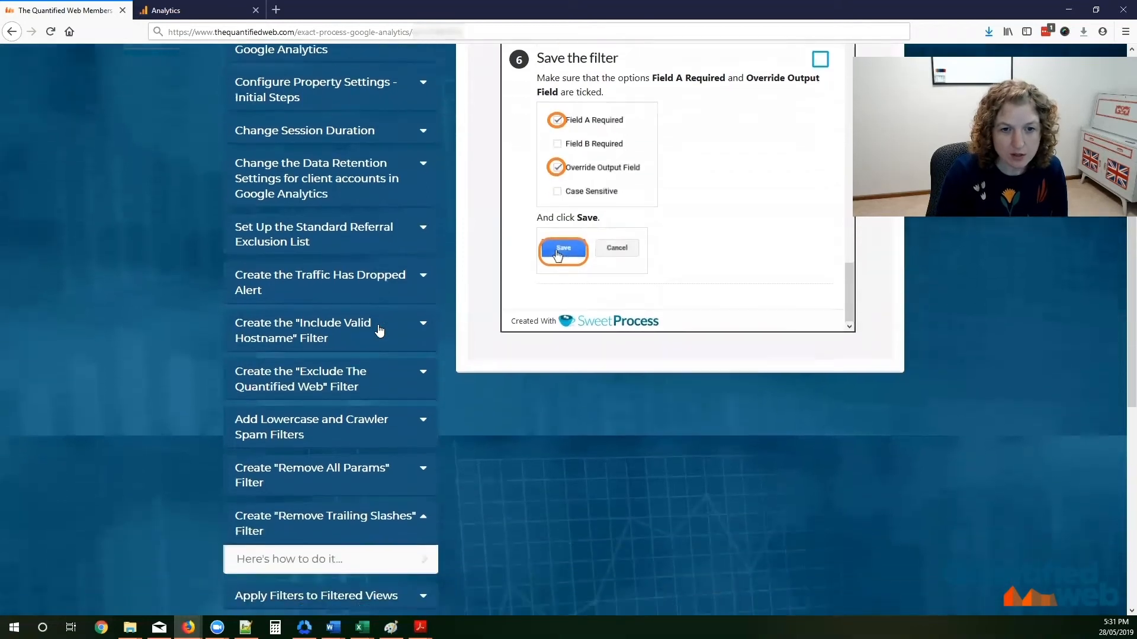
scroll(380, 330, "down", 4)
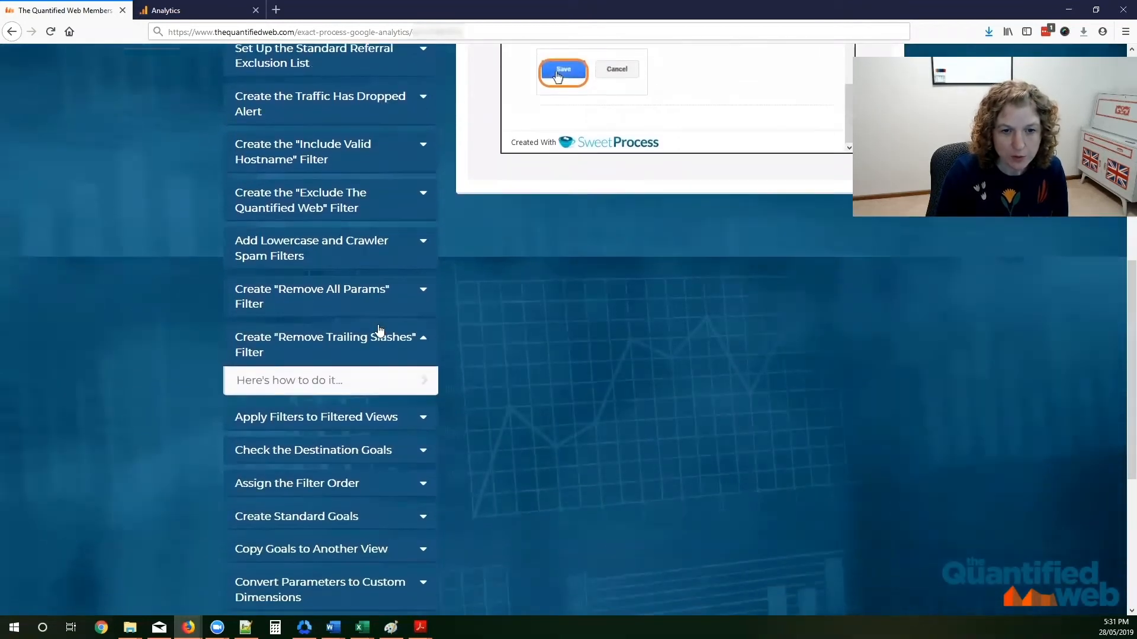